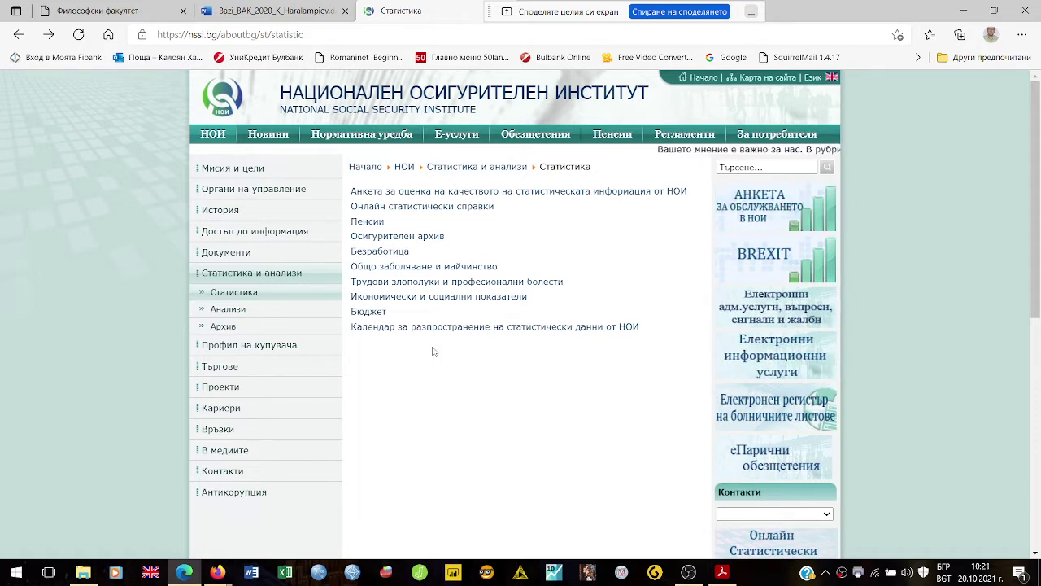
Open the temporary incapacity indicators bulletin for the first half of 2021 from the general illness and maternity statistics
left_click(409, 268)
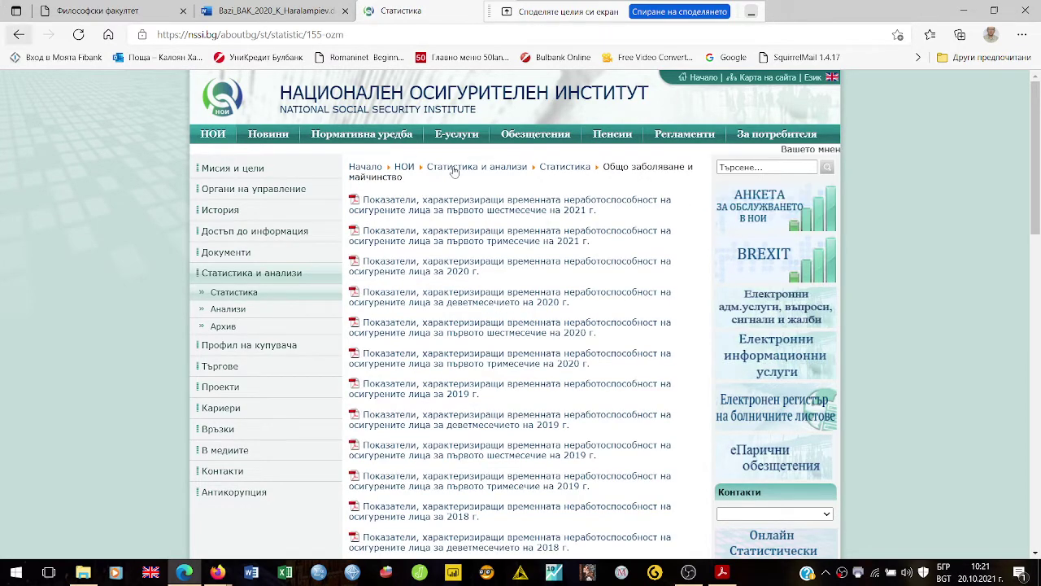
left_click(445, 212)
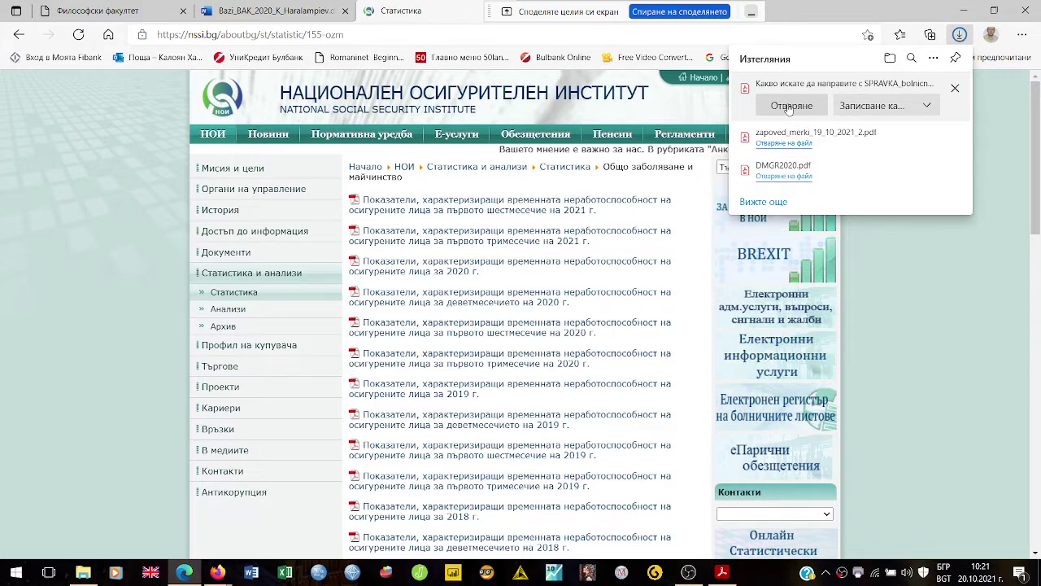
left_click(790, 108)
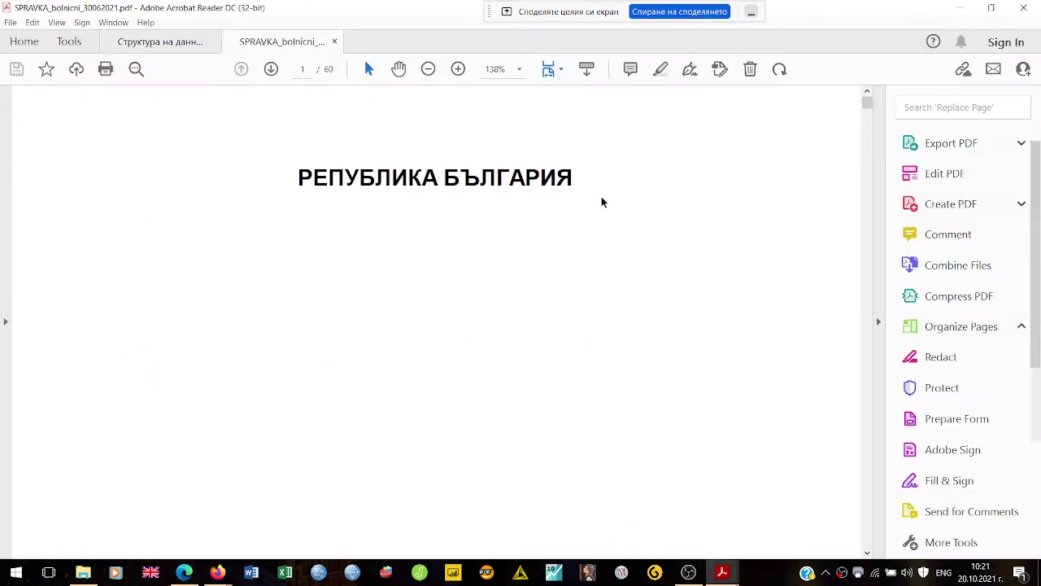
Read through the bulletin's introduction and table of contents as far as the summary indicators table on page 5
scroll(588, 204, "down", 10)
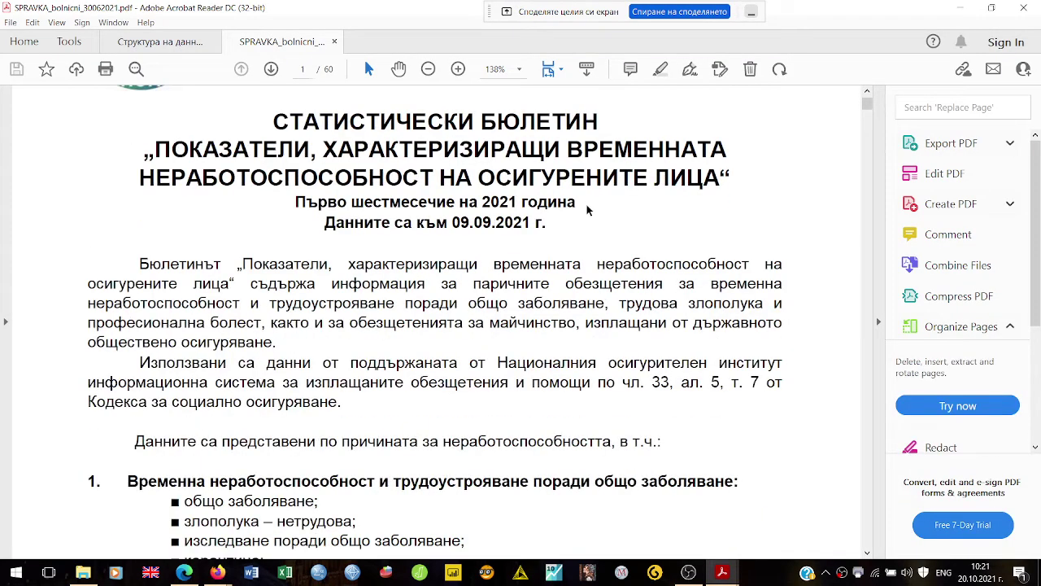
scroll(587, 204, "down", 10)
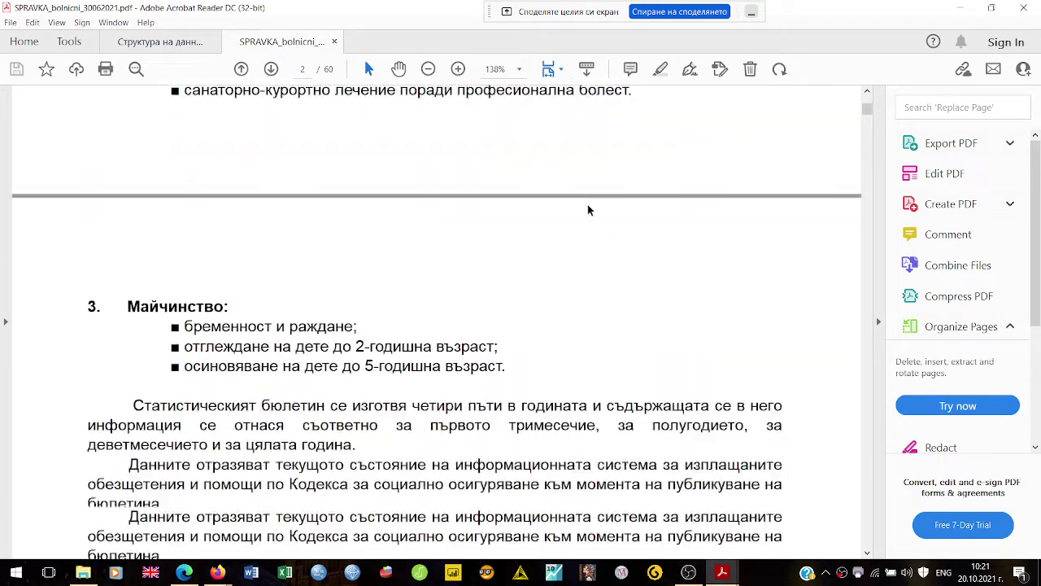
scroll(587, 204, "down", 5)
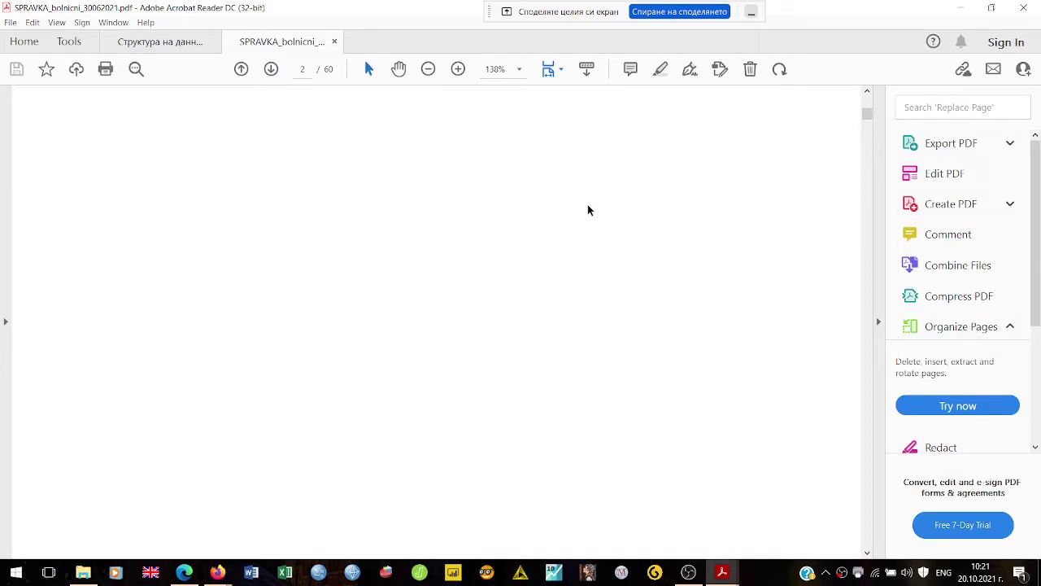
scroll(589, 211, "down", 10)
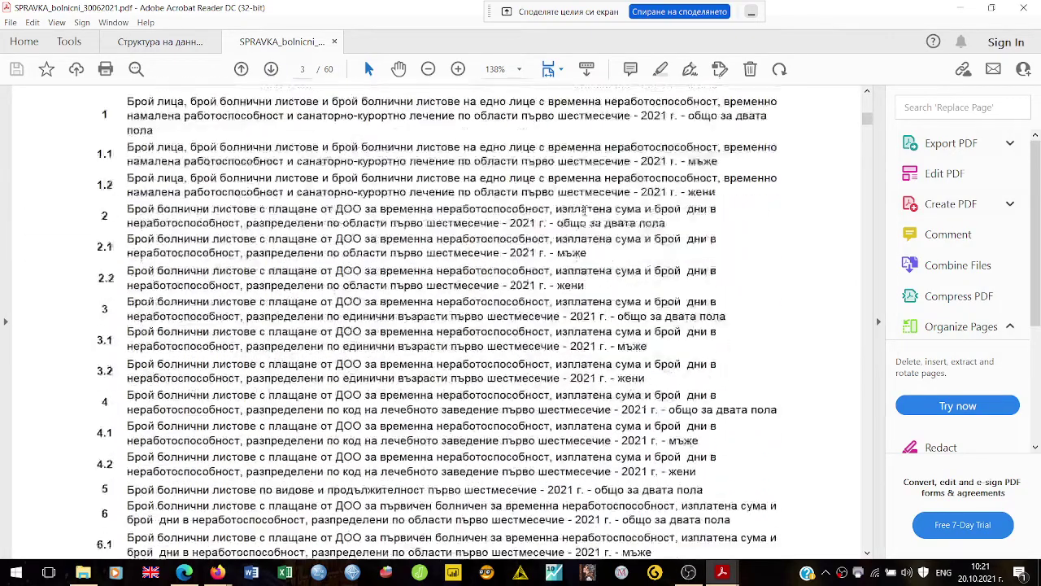
scroll(585, 210, "down", 10)
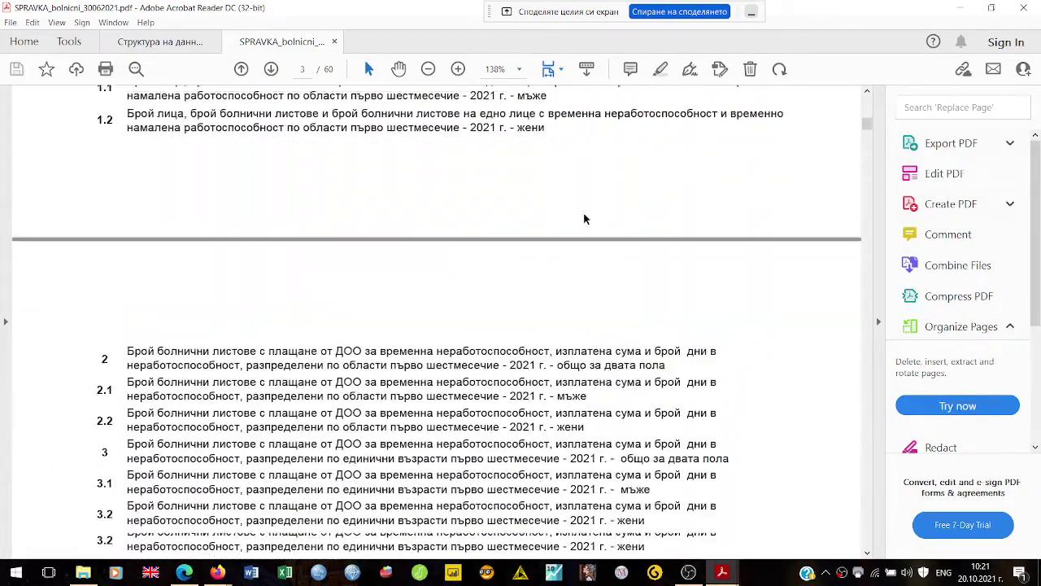
scroll(585, 213, "down", 10)
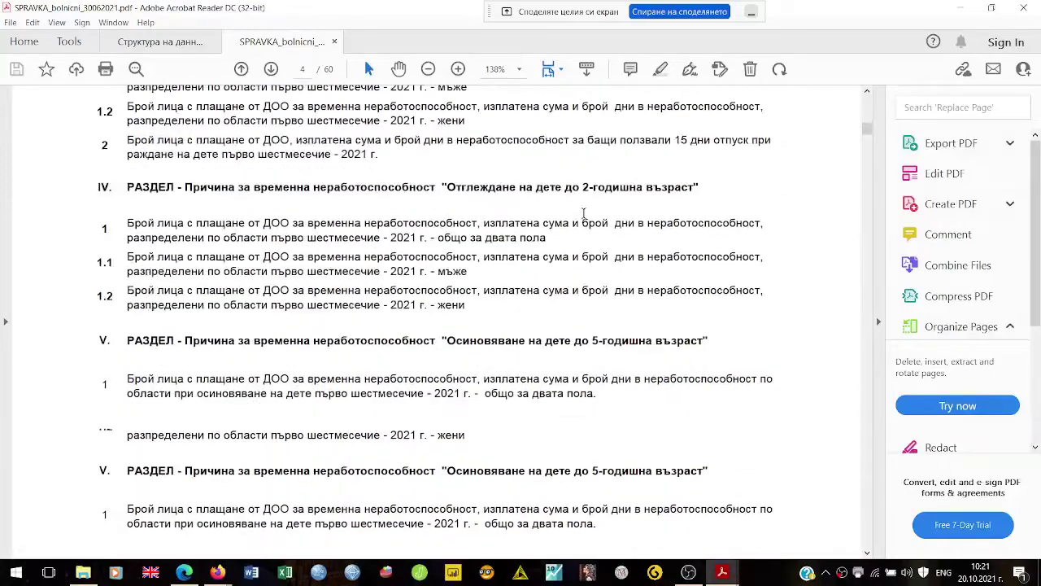
scroll(584, 214, "down", 4)
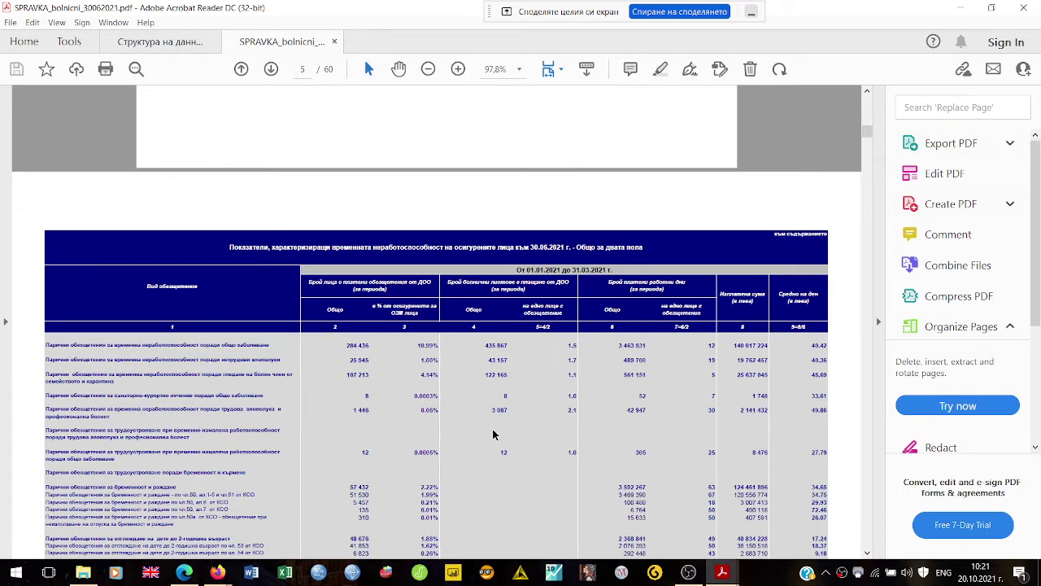
Hide the tools pane and examine the summary table of temporary incapacity indicators for both sexes
left_click(880, 326)
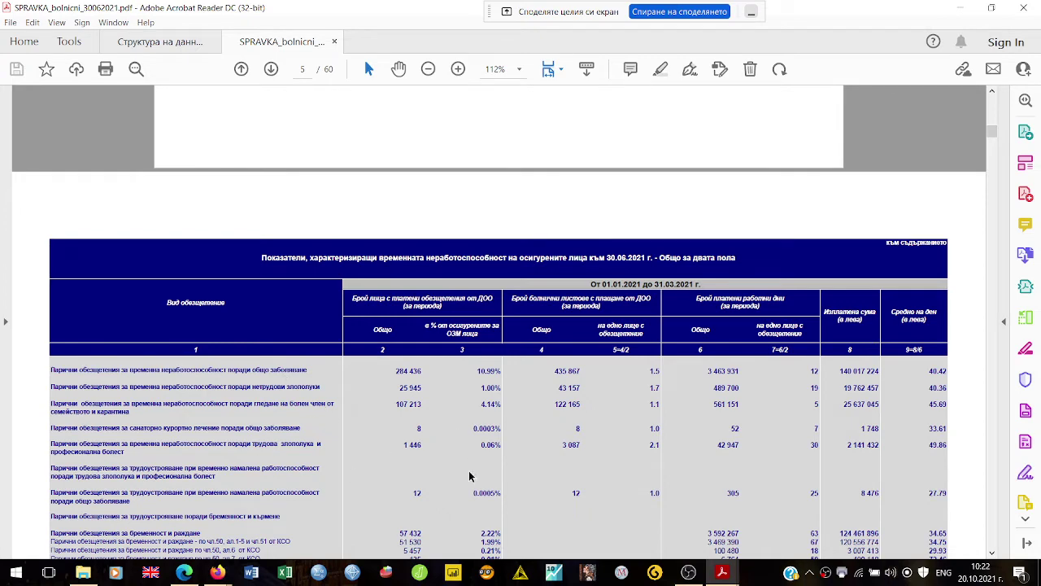
scroll(470, 477, "down", 5)
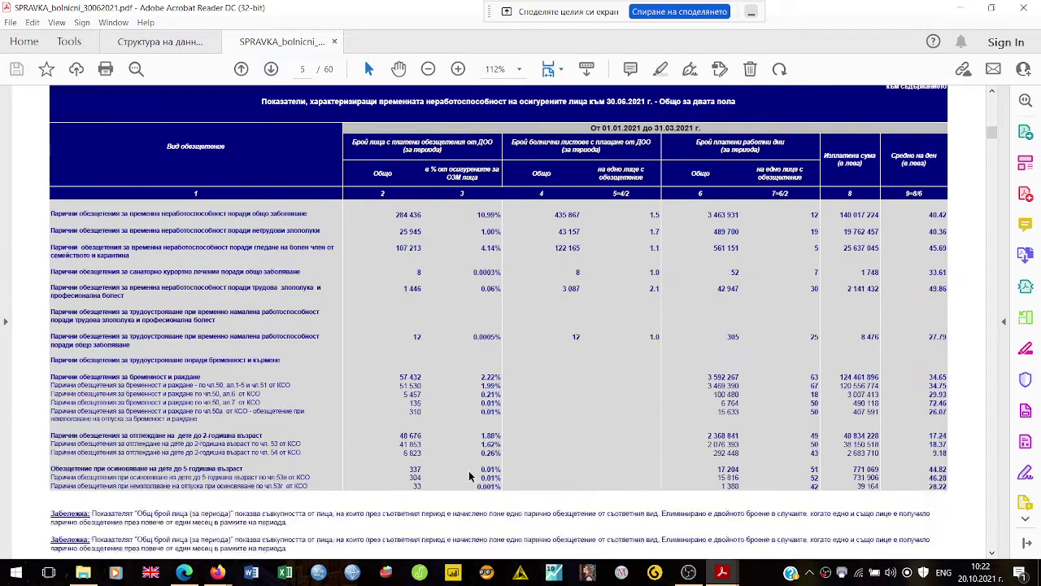
scroll(469, 470, "up", 4)
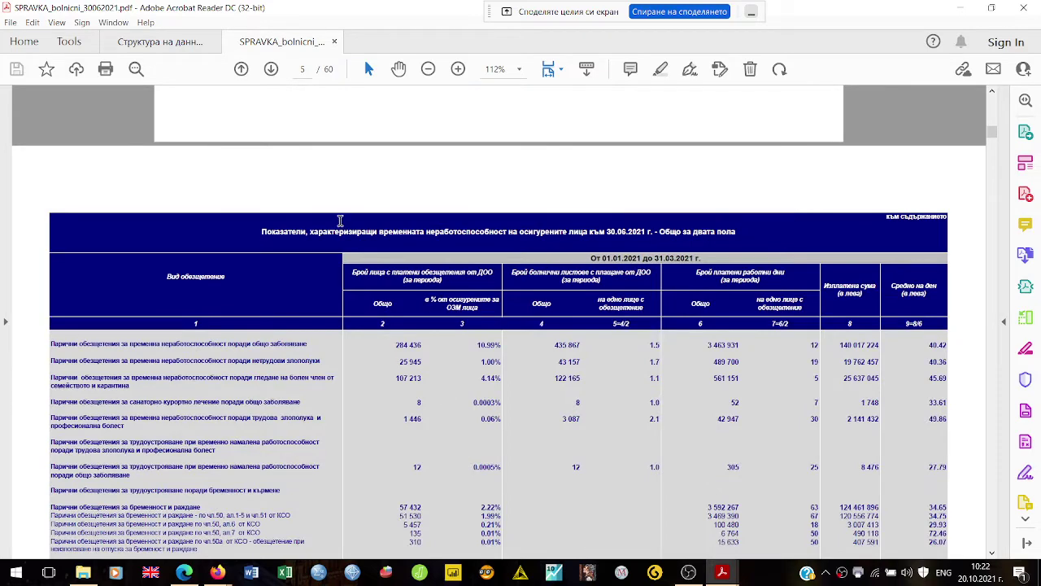
Switch to Edge, open the January–December 2014 cumulative workbook from the Осигурителен архив statistics, and enable editing with cell B5 selected
left_click(187, 576)
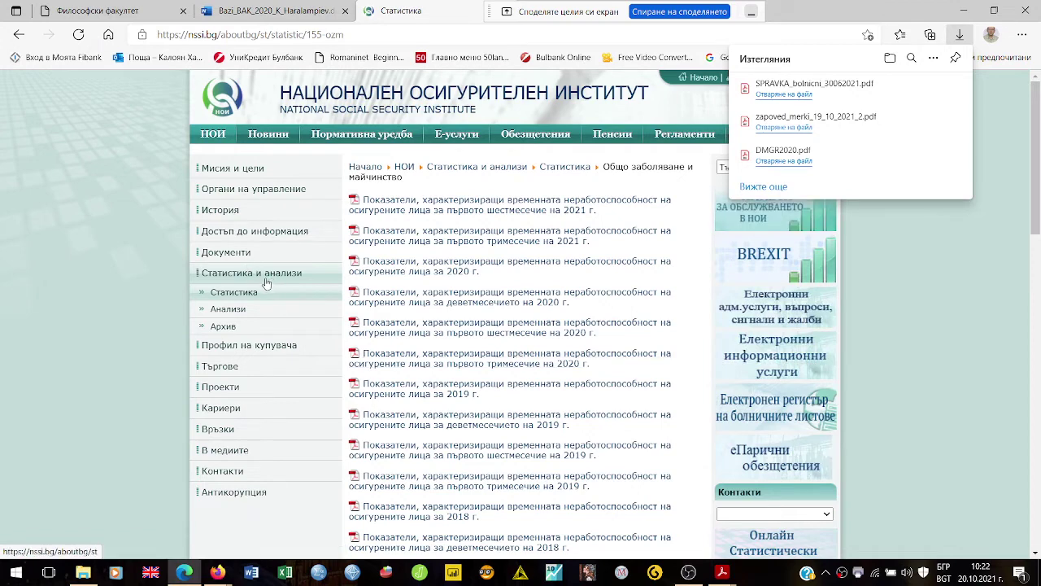
left_click(316, 286)
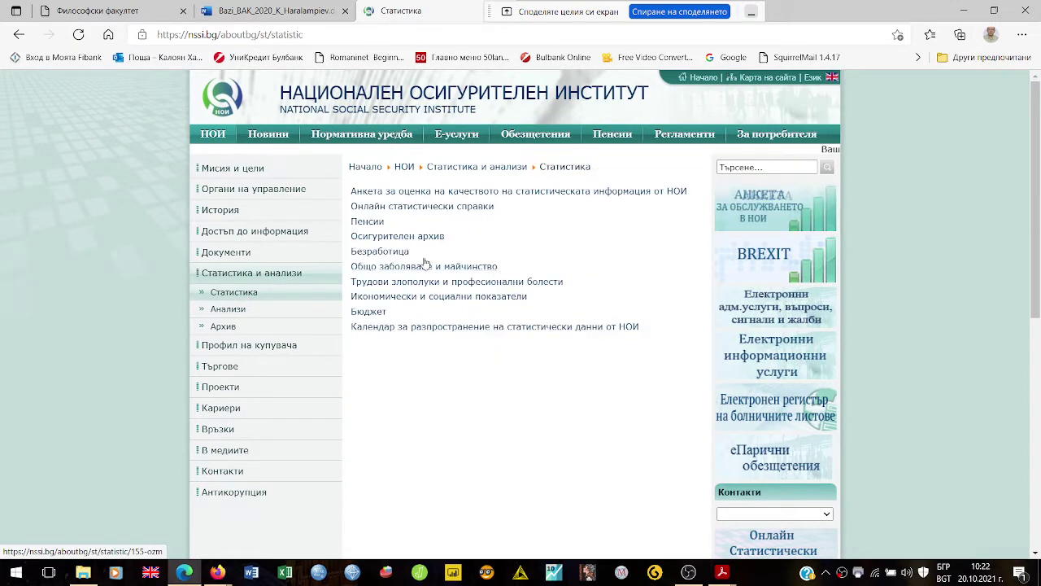
left_click(398, 239)
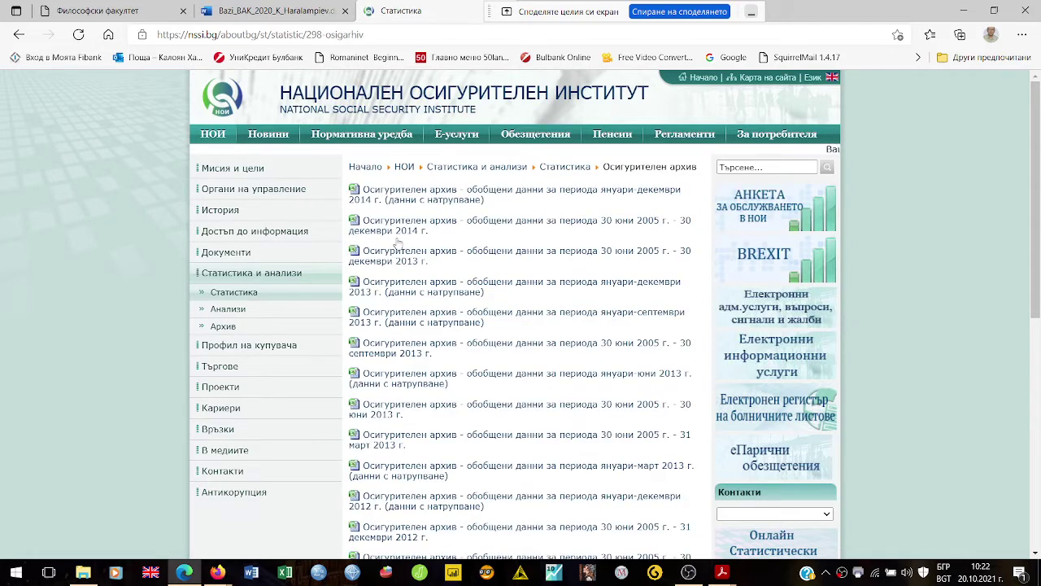
left_click(446, 193)
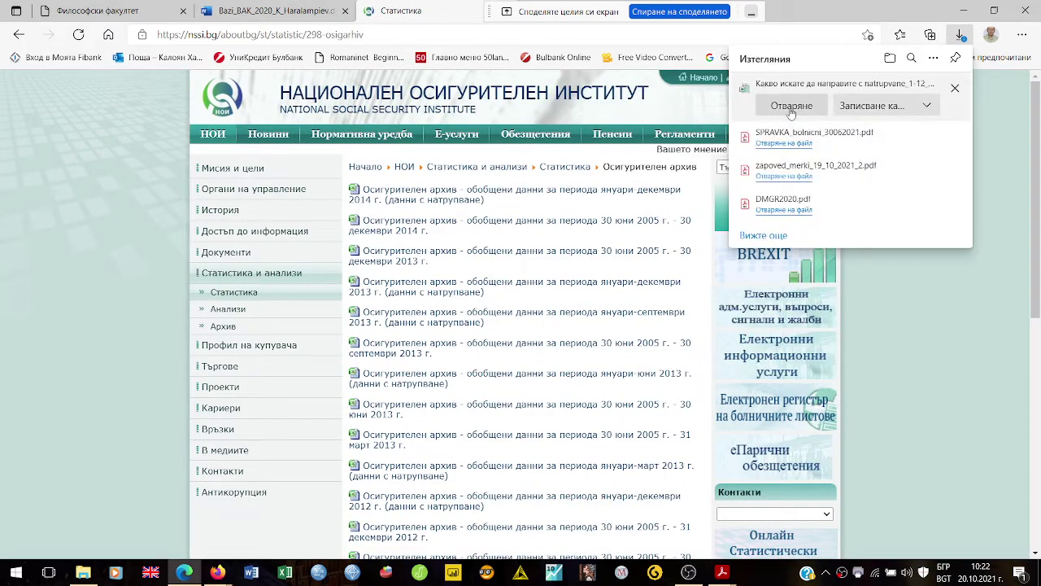
left_click(790, 110)
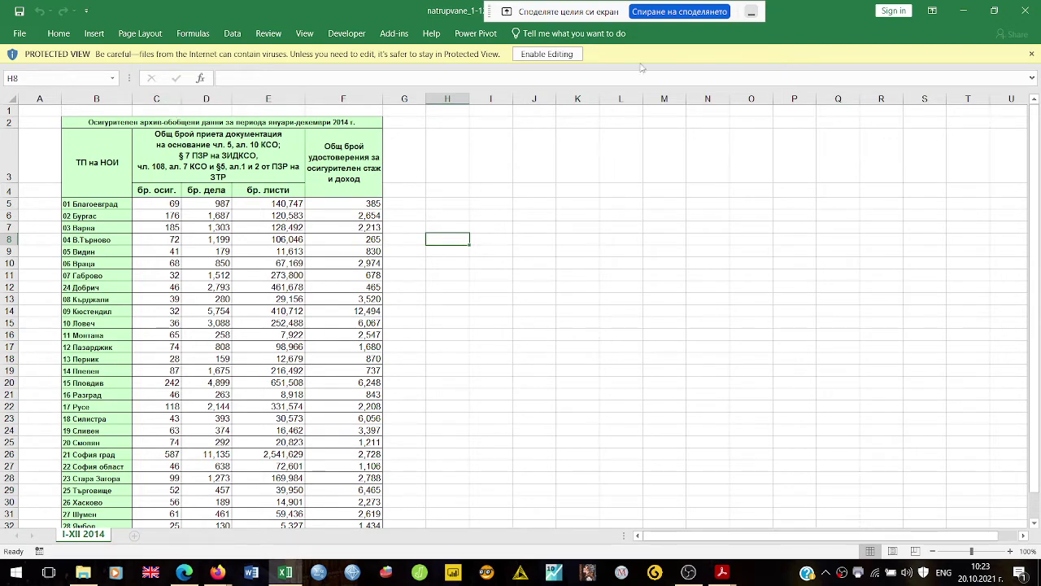
left_click(559, 54)
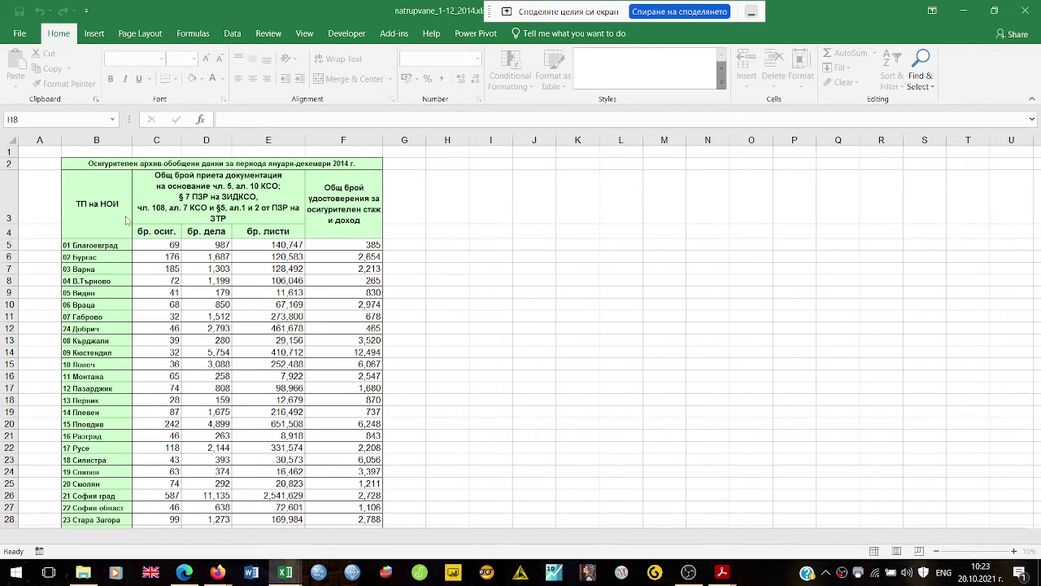
left_click(120, 244)
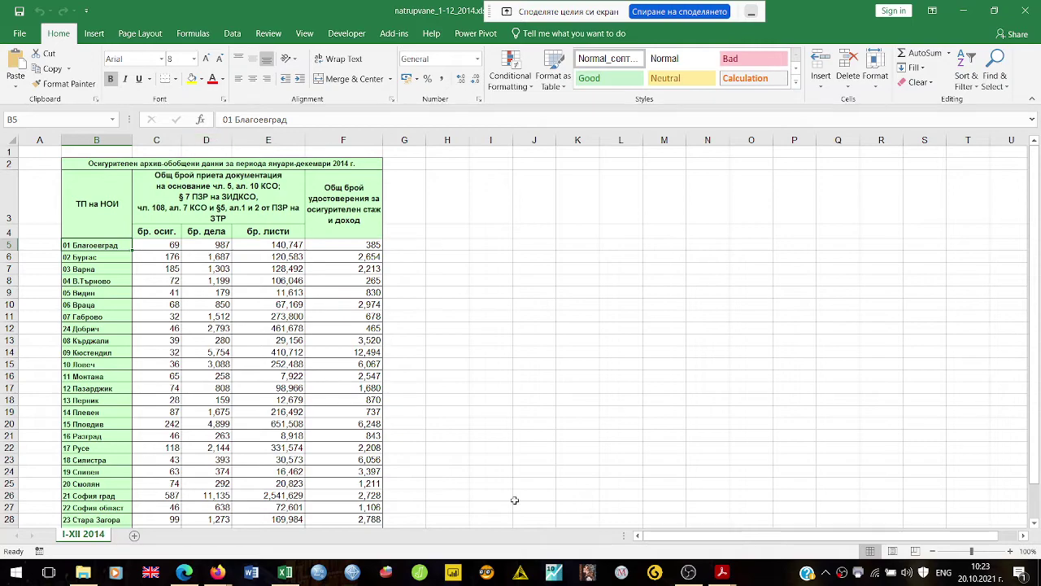
View the data structure layouts in Структура на данните.pdf in Acrobat Reader and return to the 2014 workbook in Excel to compare
left_click(722, 572)
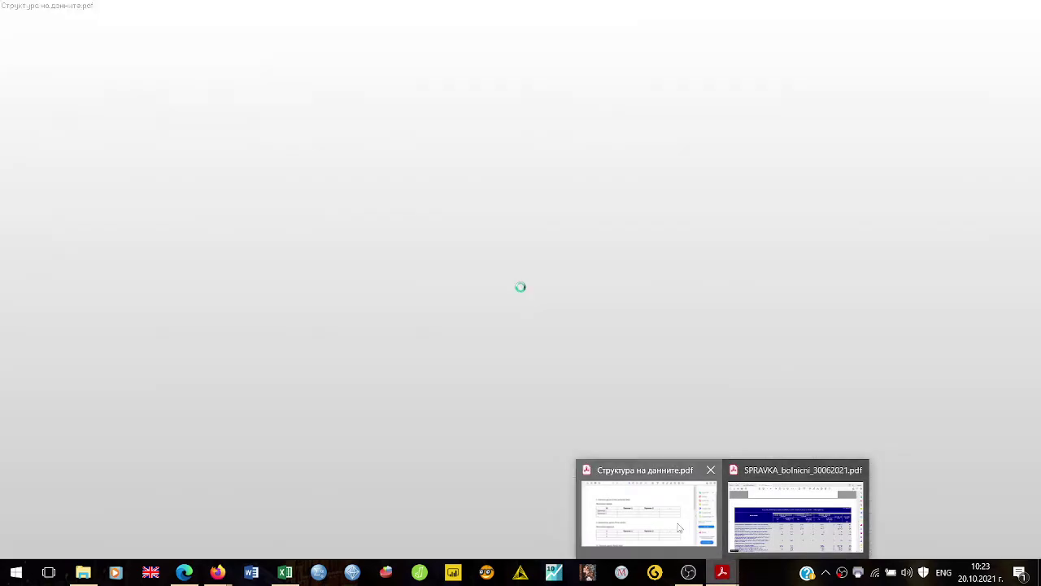
left_click(712, 524)
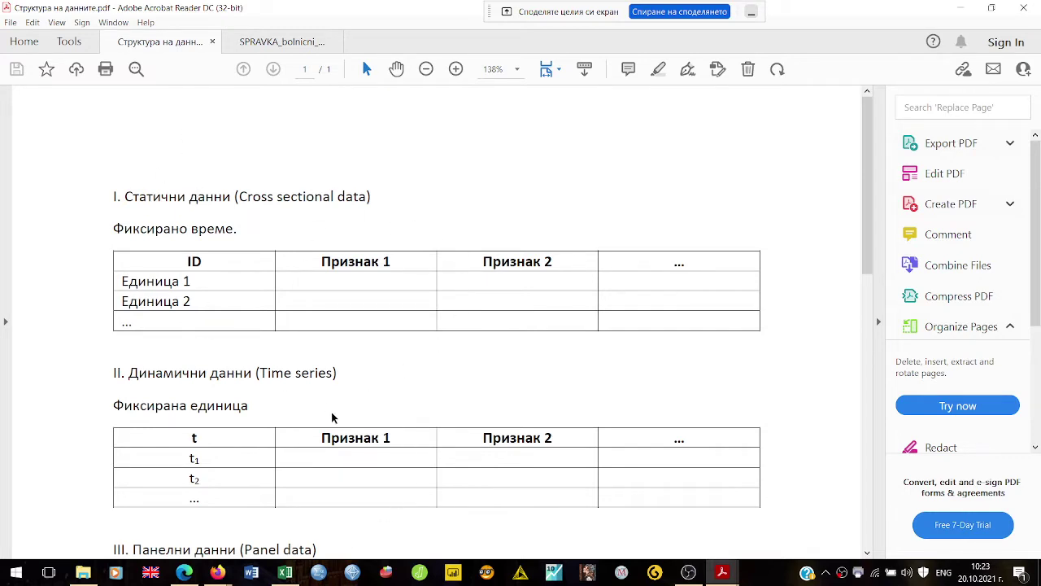
left_click(185, 572)
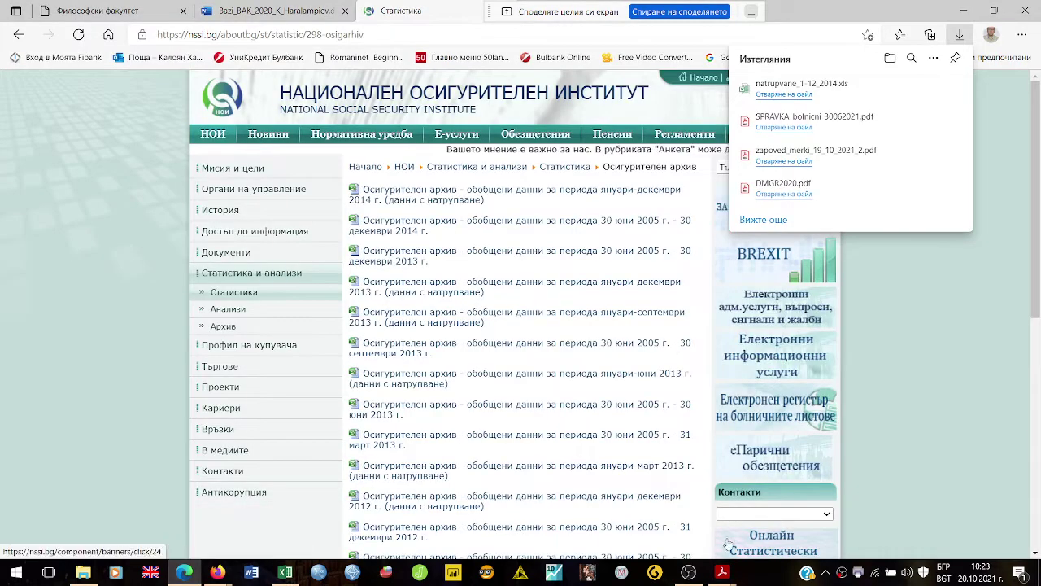
left_click(285, 573)
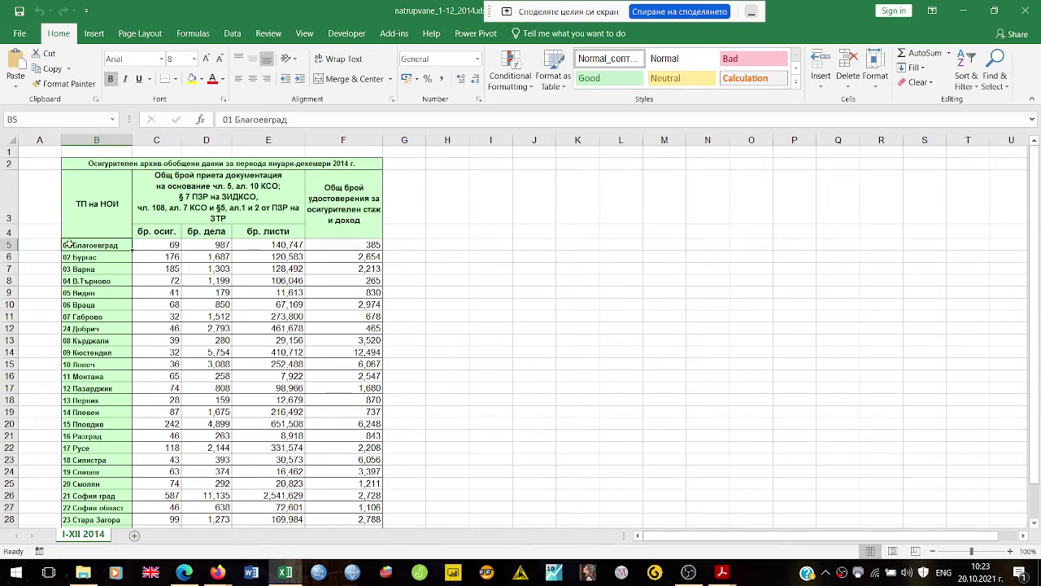
Switch to Edge and look through the full list of Осигурителен архив data files
left_click(185, 573)
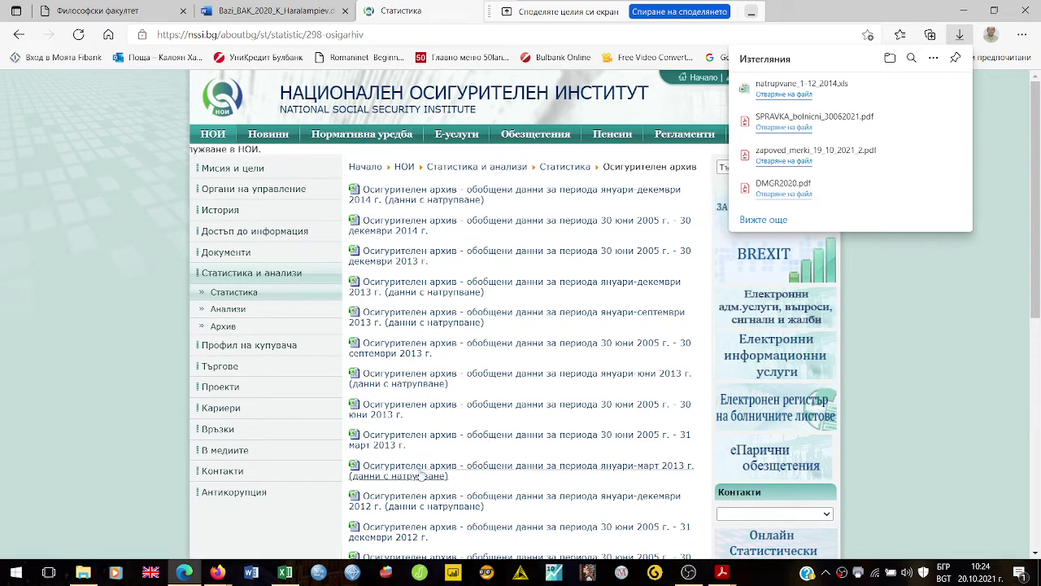
scroll(621, 470, "down", 2)
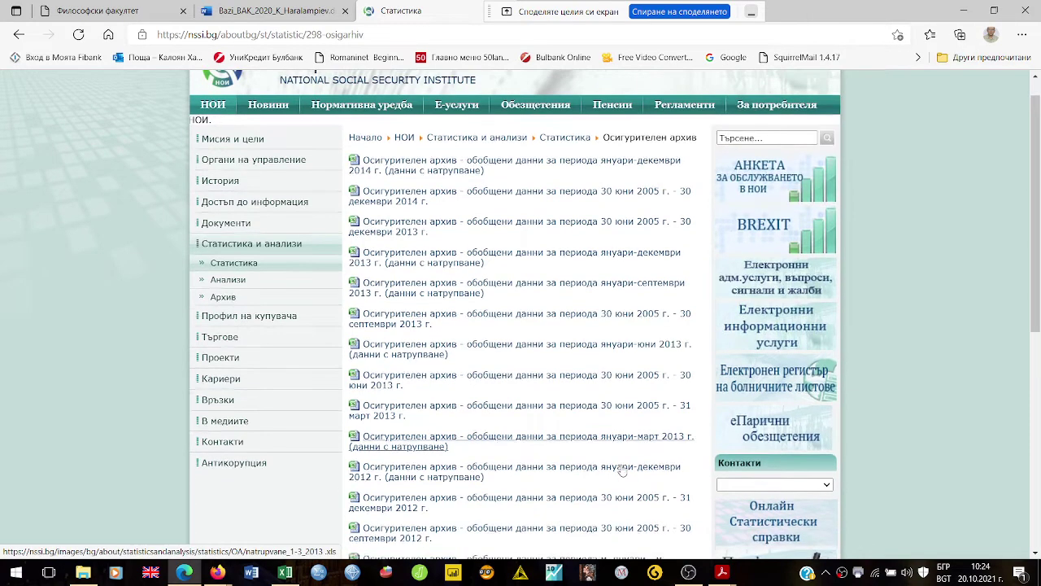
scroll(621, 470, "down", 4)
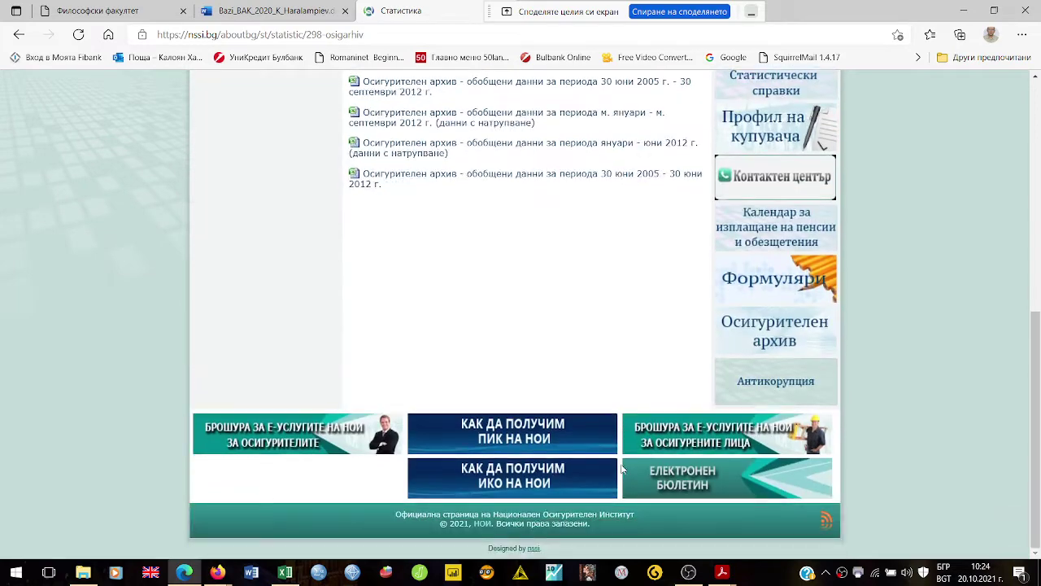
scroll(621, 468, "up", 4)
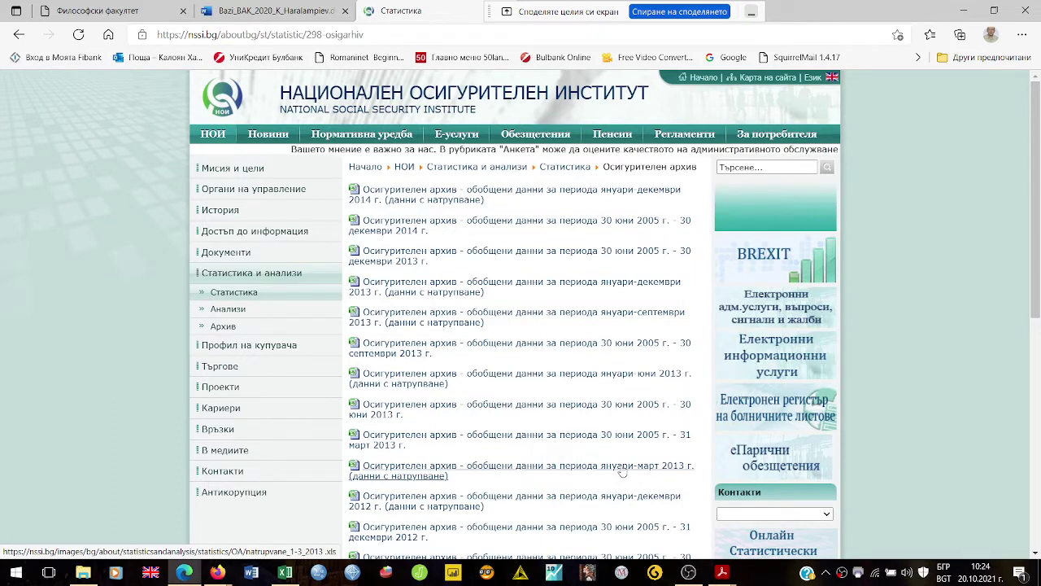
Open the Справки form for dynamic pension reports from the Онлайн статистически справки section of the statistics
left_click(229, 297)
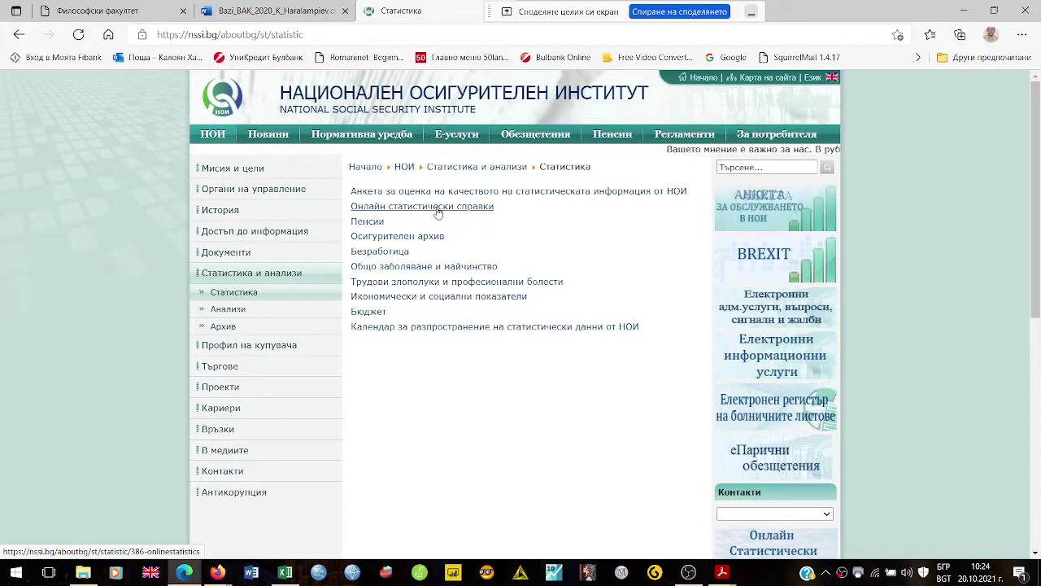
left_click(437, 210)
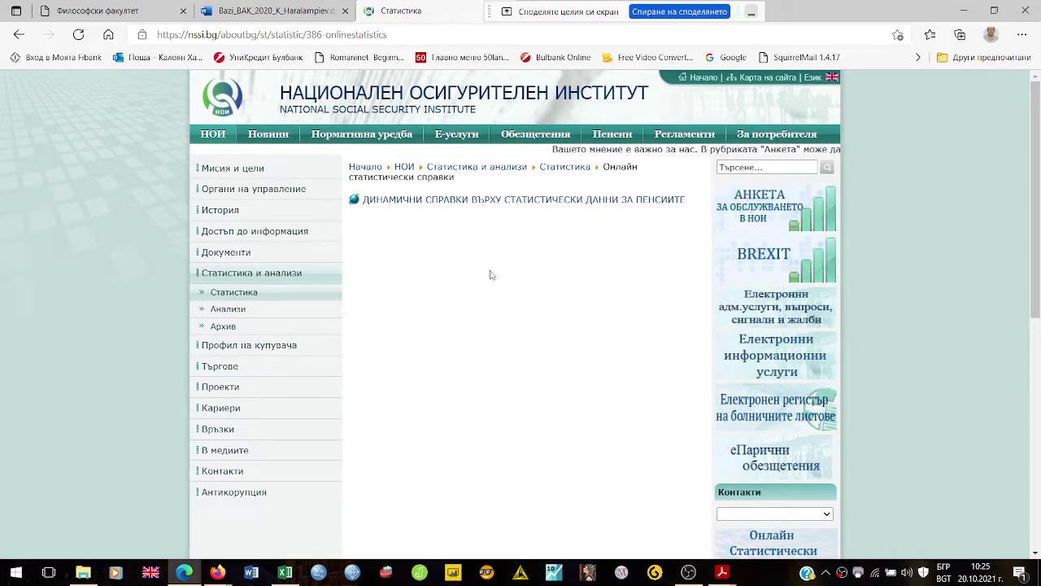
left_click(231, 293)
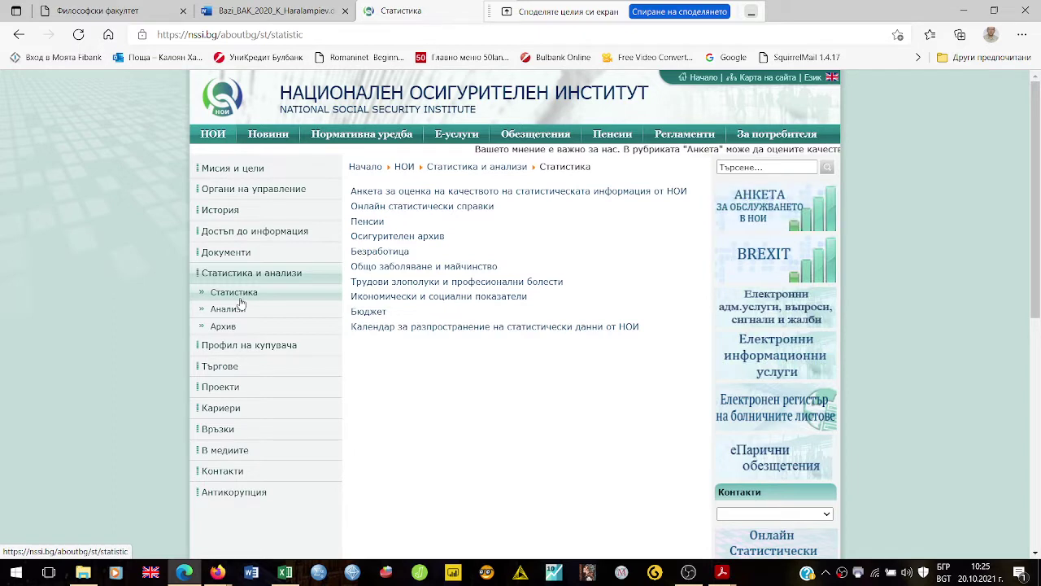
left_click(443, 207)
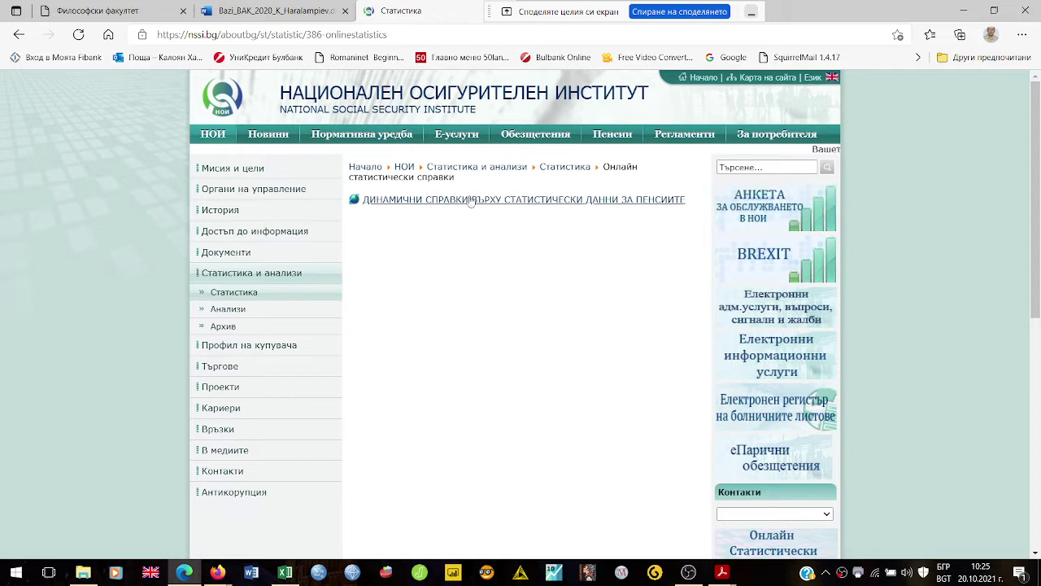
left_click(495, 201)
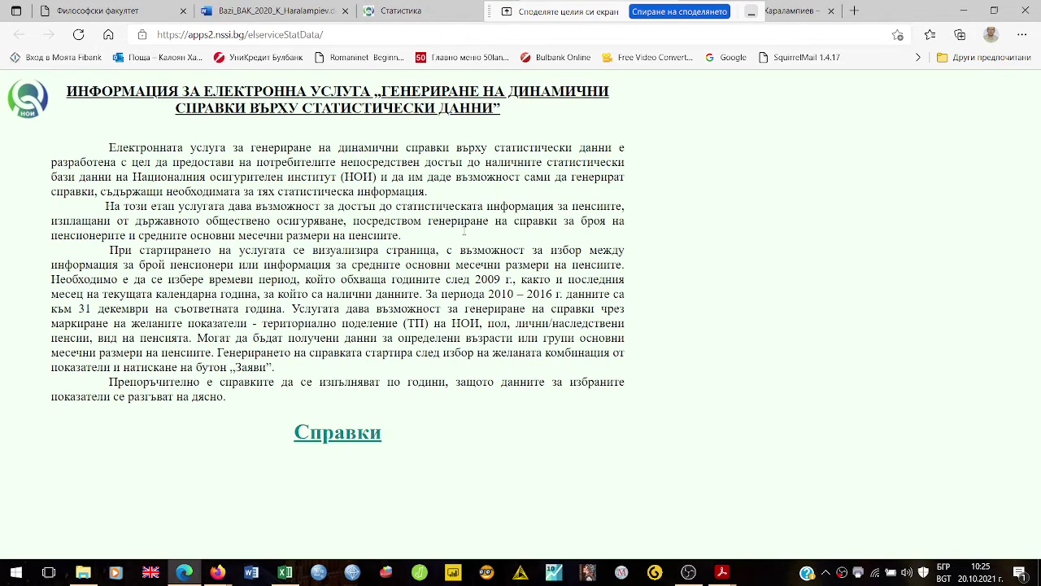
left_click(342, 439)
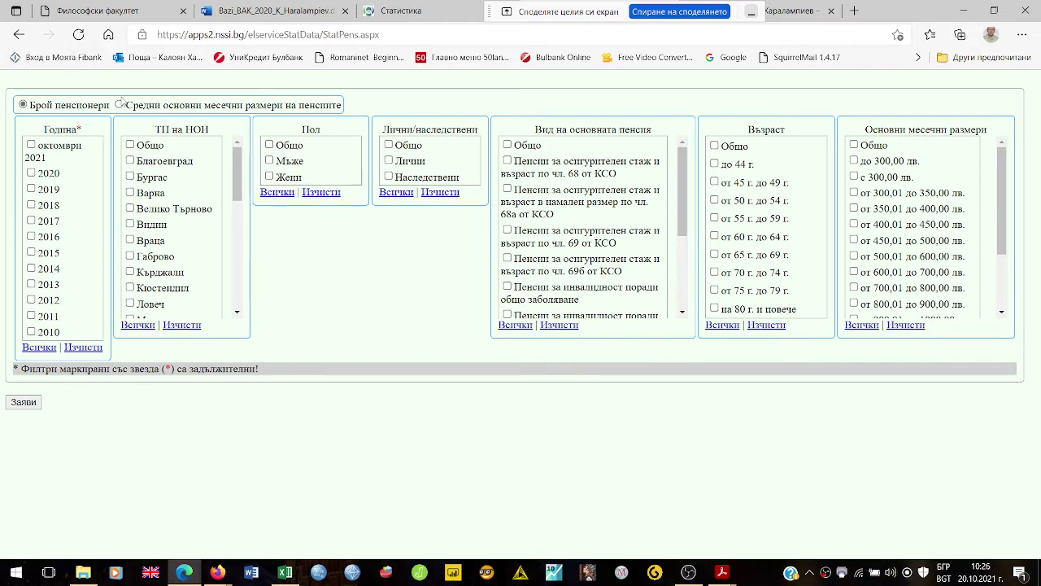
left_click(119, 106)
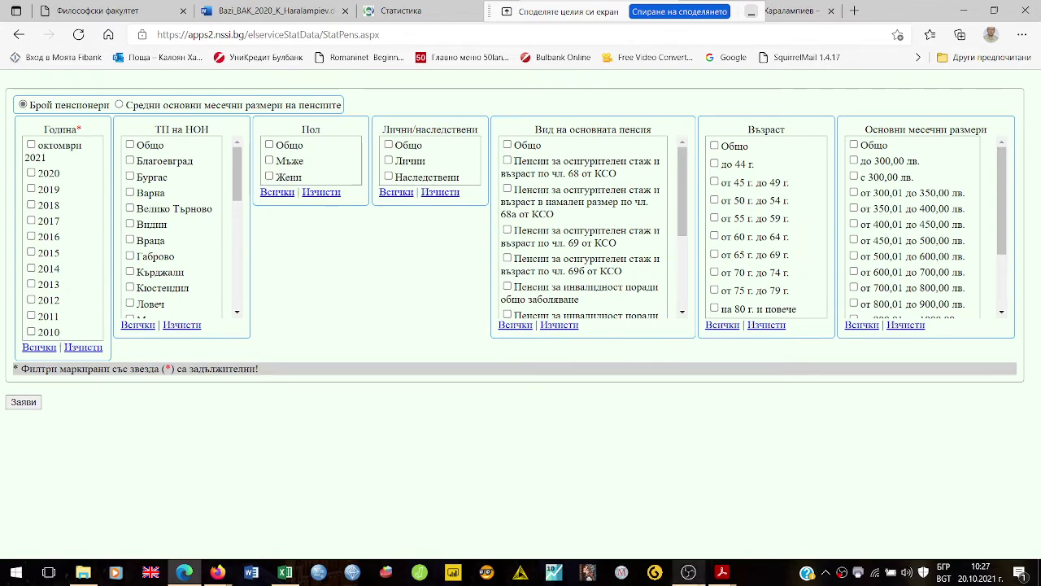
Review the static and dynamic data layouts in Структура на данните.pdf in Acrobat Reader and return to the pension report form in Edge
mouse_move(722, 572)
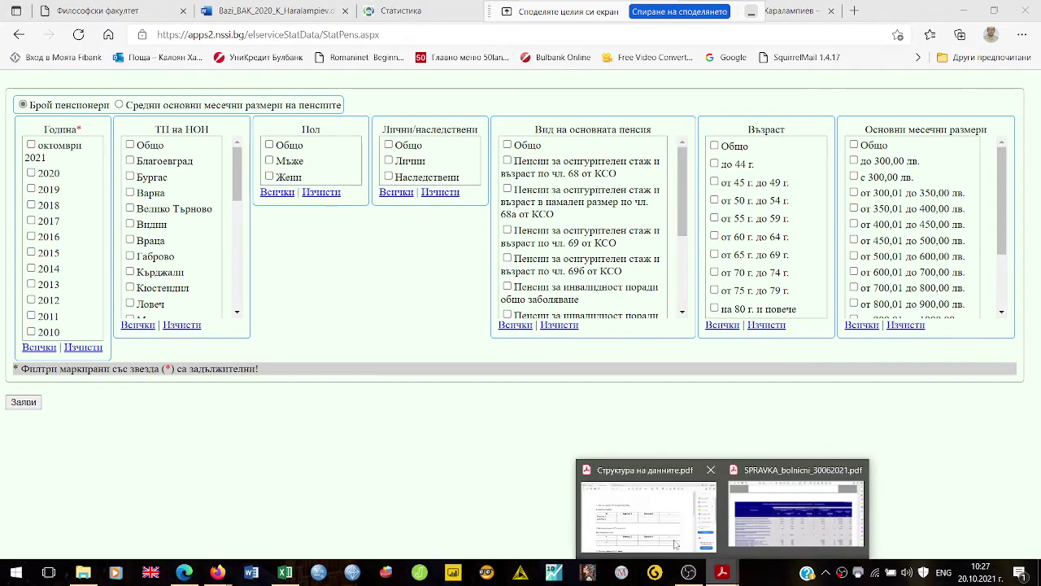
left_click(592, 514)
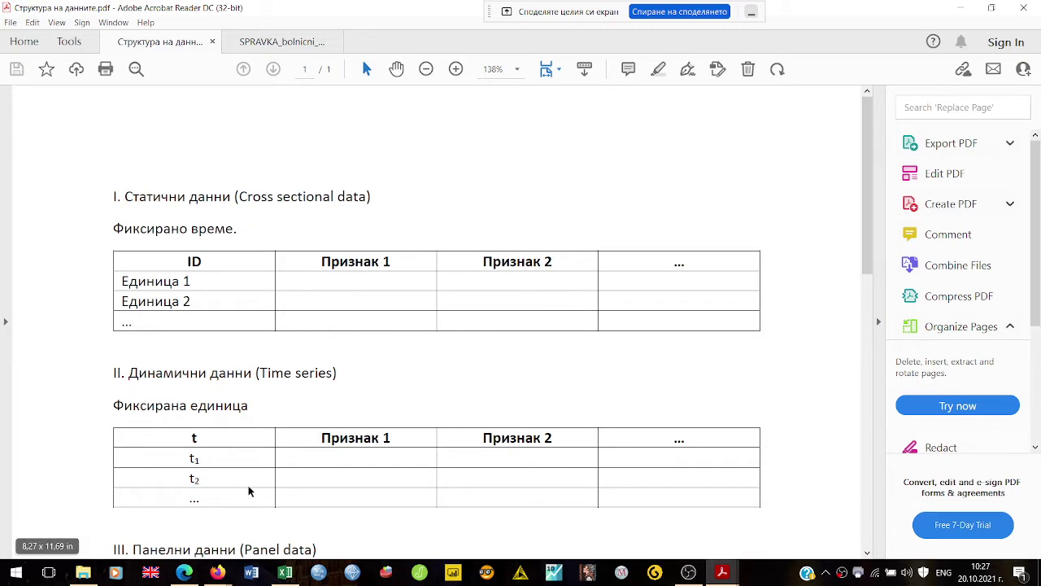
left_click(184, 572)
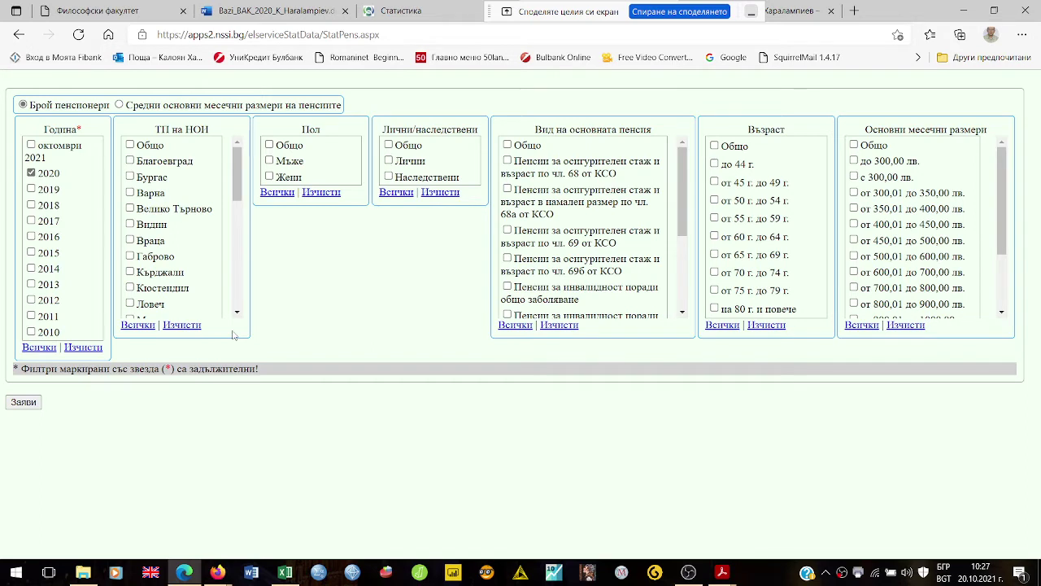
Select every ТП на НОИ unit except Общо, Република Турция and Европейски регламенти и международни договори
left_click(137, 326)
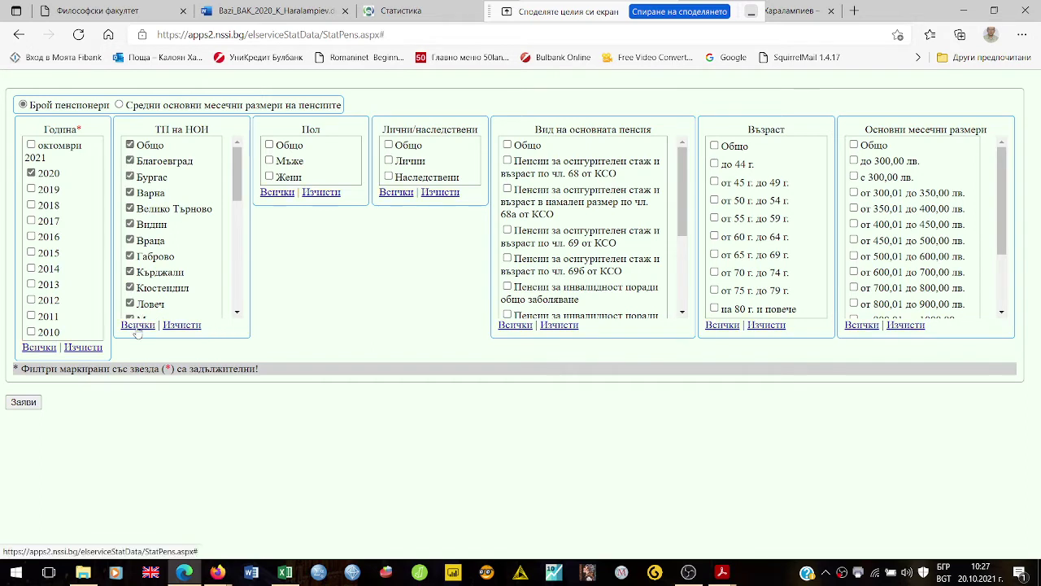
left_click(130, 145)
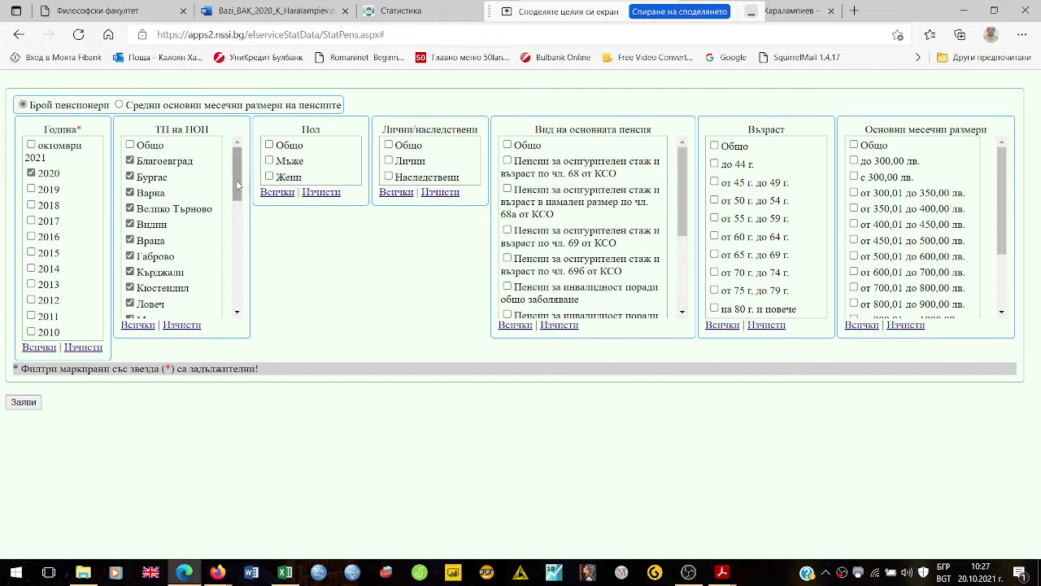
left_click_drag(238, 185, 248, 315)
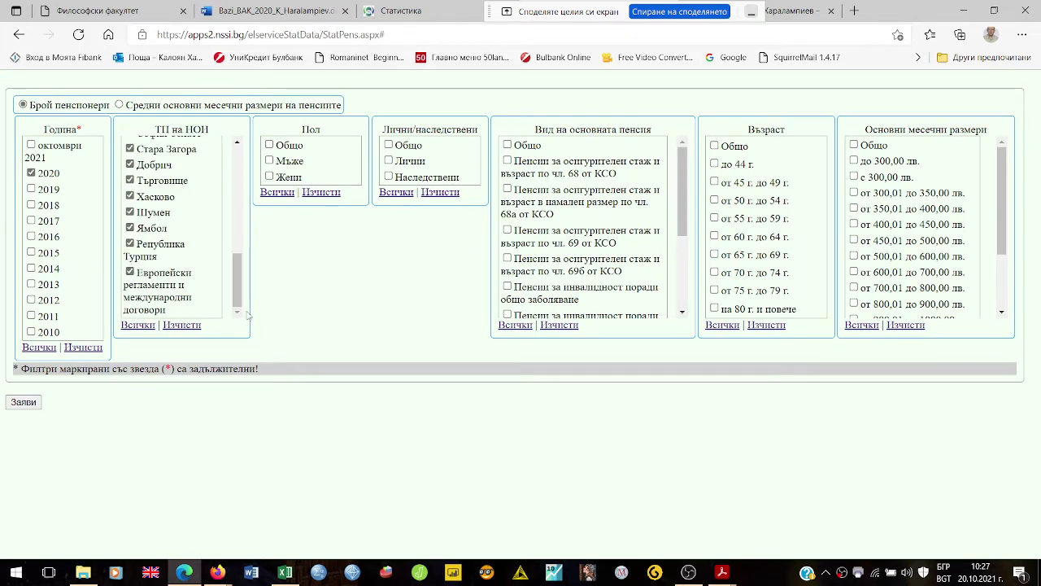
left_click(130, 244)
left_click(130, 273)
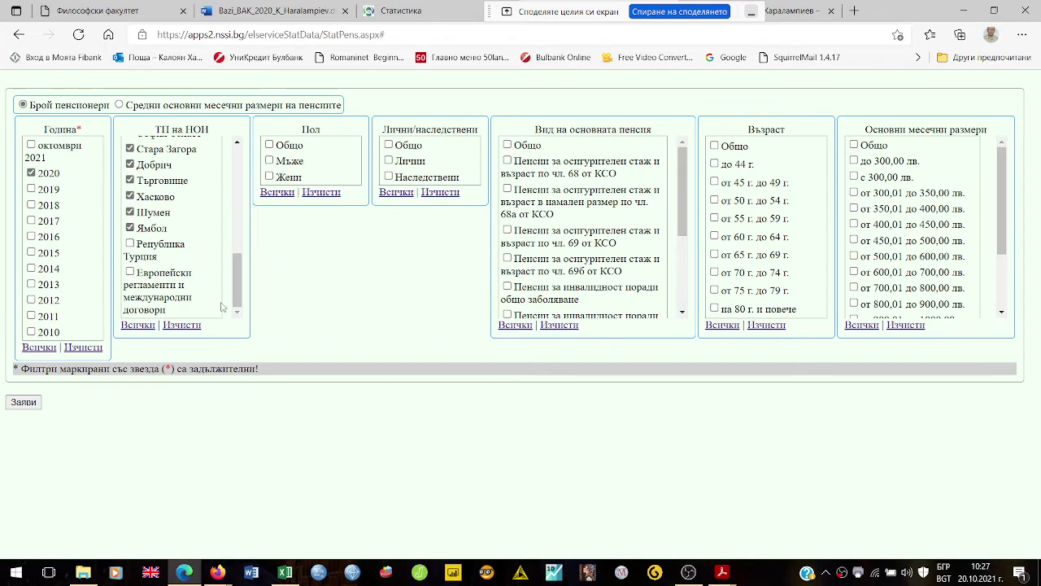
left_click_drag(237, 295, 237, 174)
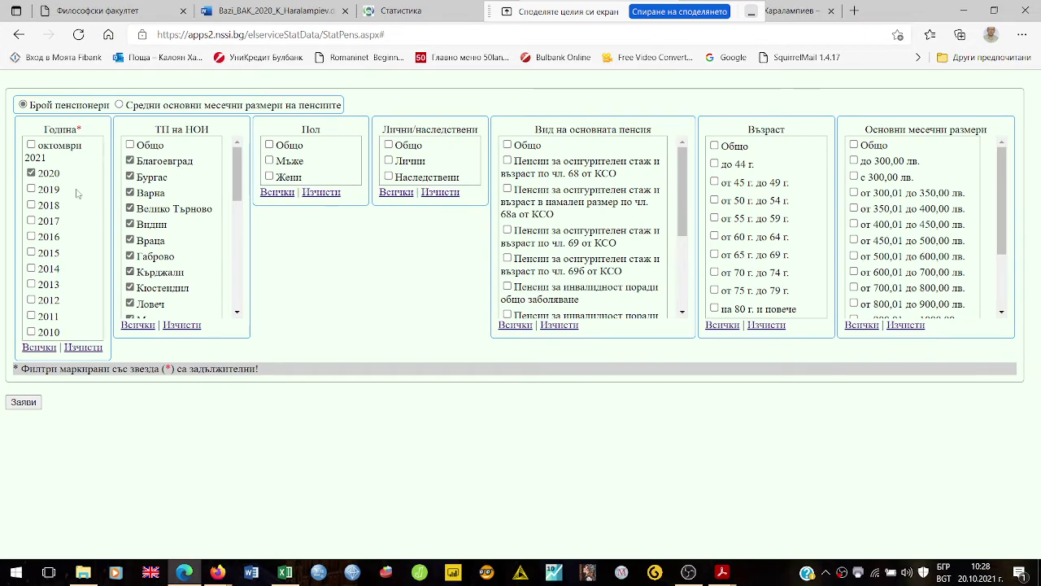
Select all years except октомври 2021 and limit the ТП на НОИ filter to Враца only
left_click(38, 348)
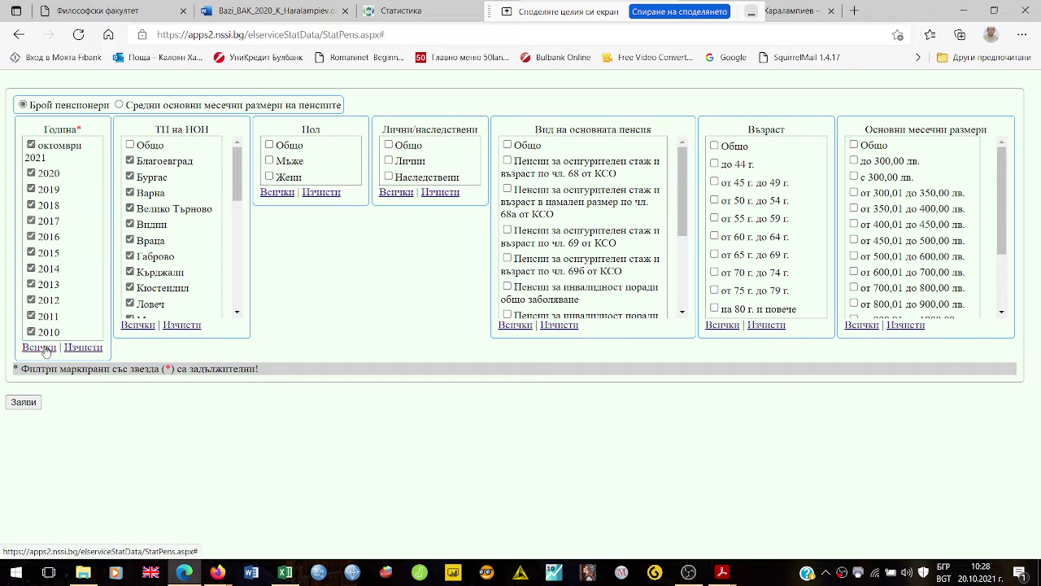
left_click(31, 145)
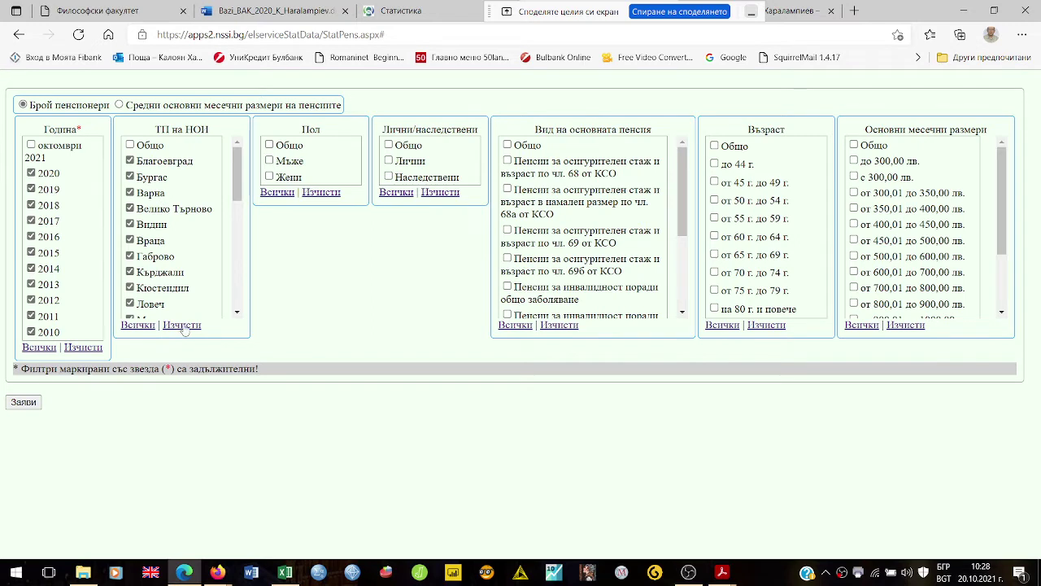
left_click(183, 325)
left_click(131, 145)
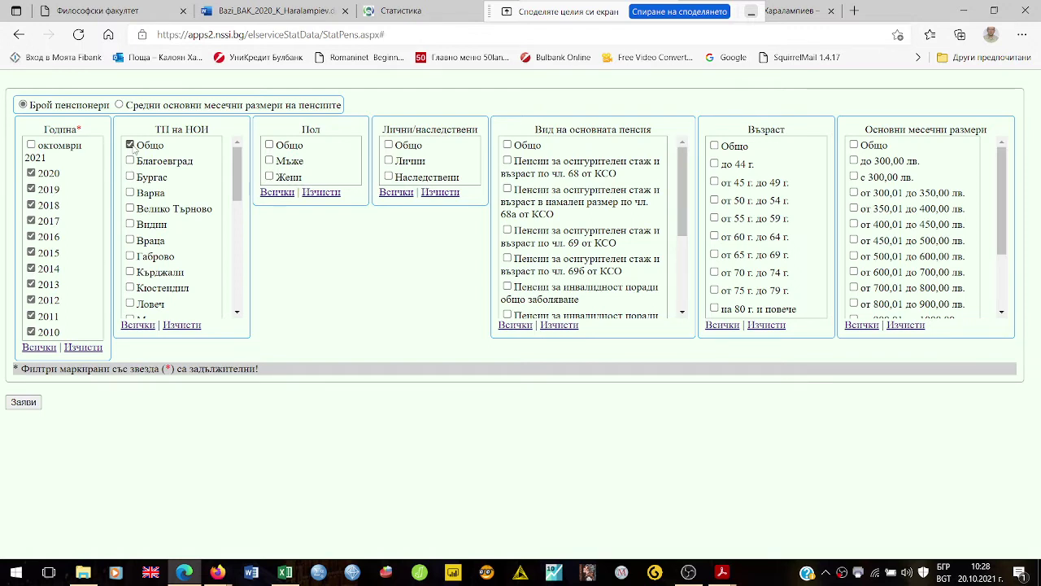
left_click(131, 145)
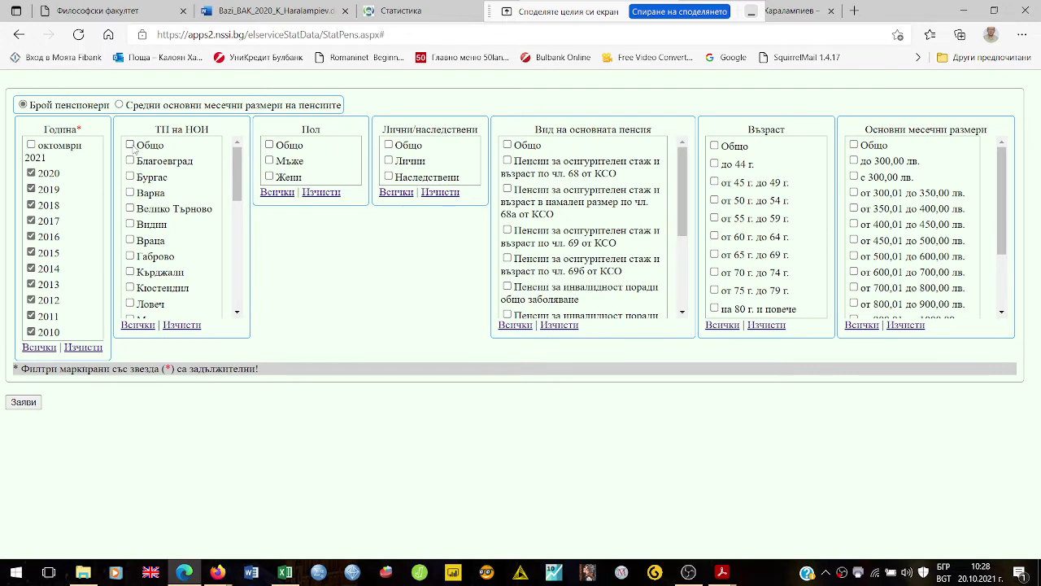
left_click(130, 240)
Check the time series layout in Структура на данните.pdf in Acrobat Reader and switch back to the report form in Edge
left_click(721, 573)
left_click(659, 533)
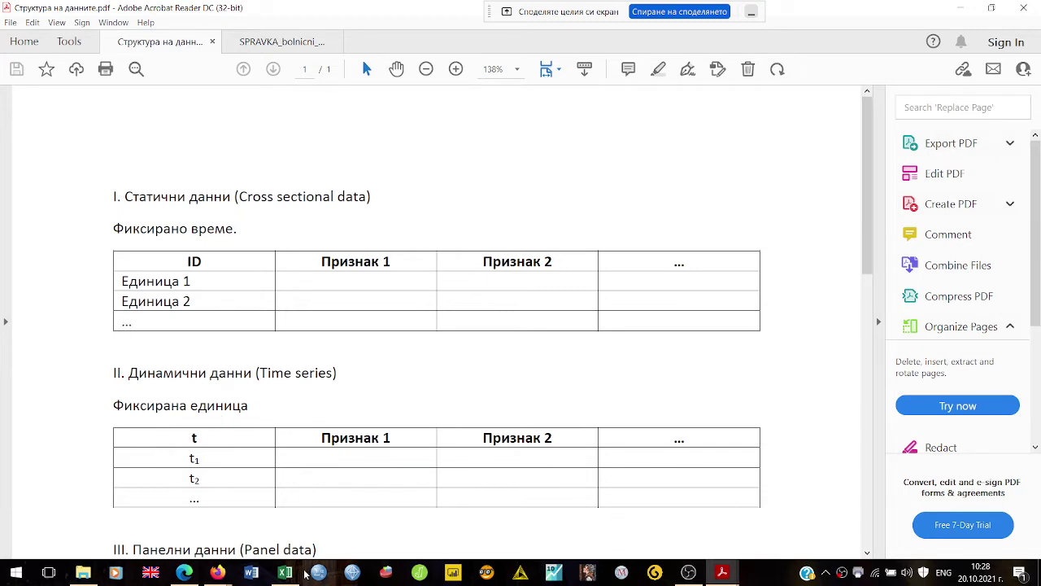
left_click(189, 575)
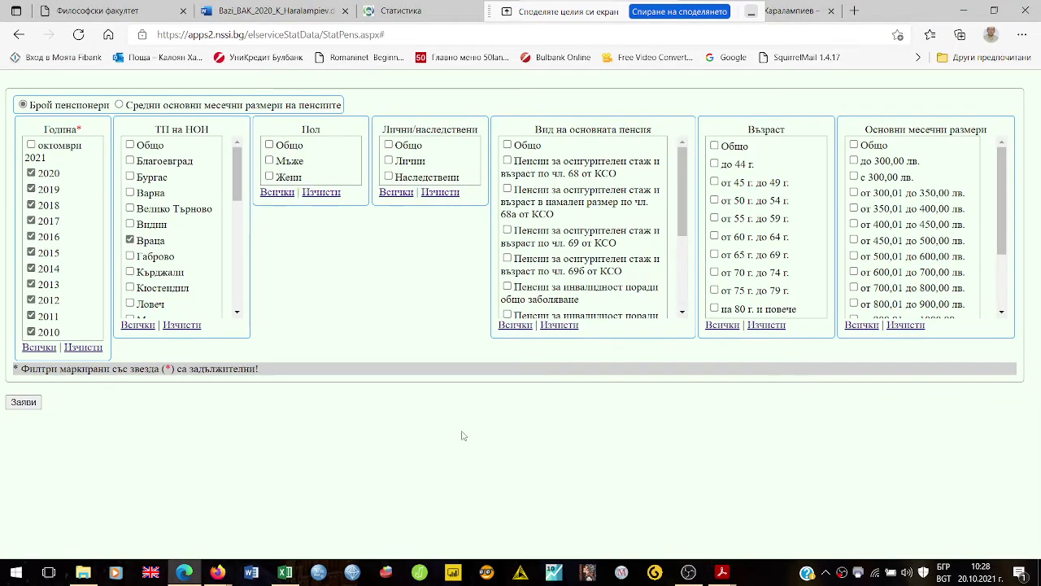
Replace the single-region choice with all ТП на НОИ units except Общо, Република Турция and Европейски регламенти и международни договори
left_click(146, 326)
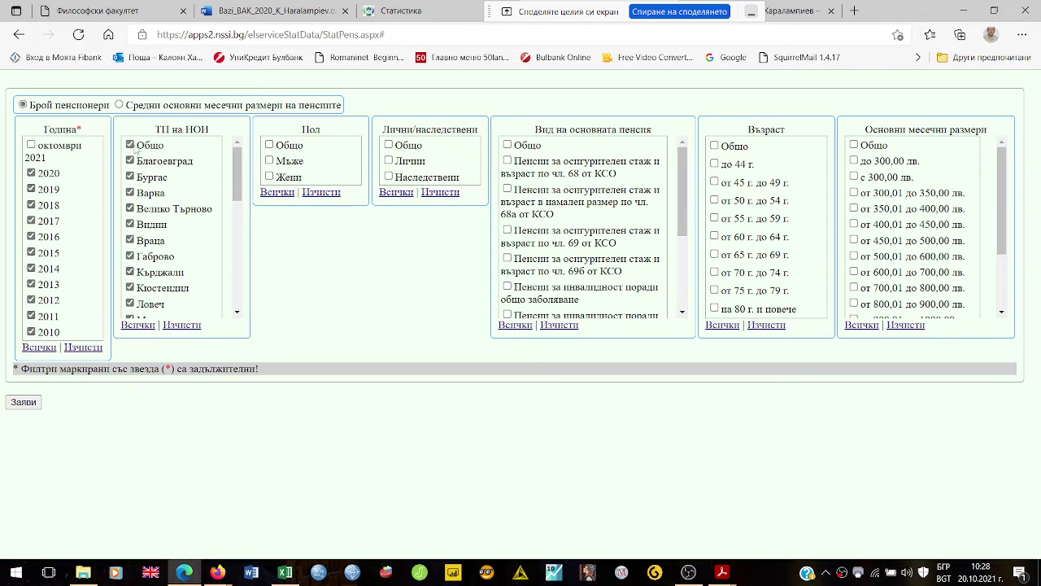
left_click_drag(237, 174, 253, 307)
left_click(157, 248)
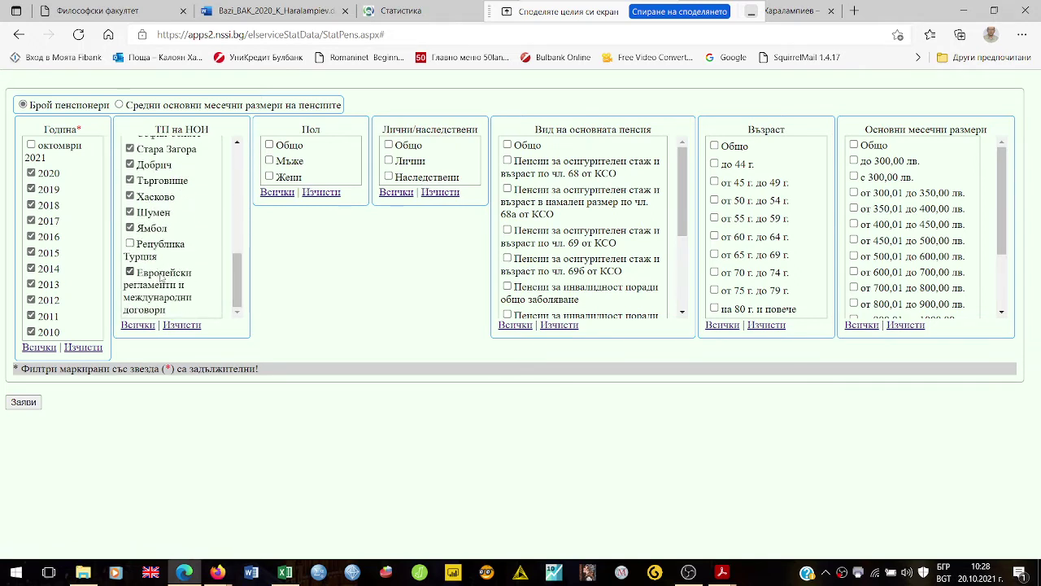
left_click(161, 277)
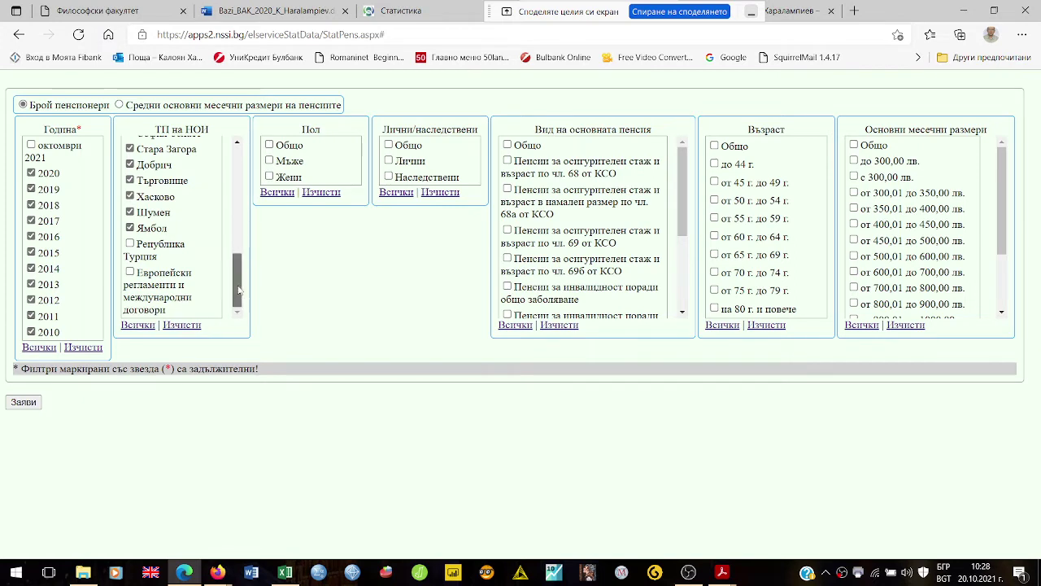
left_click_drag(238, 290, 241, 153)
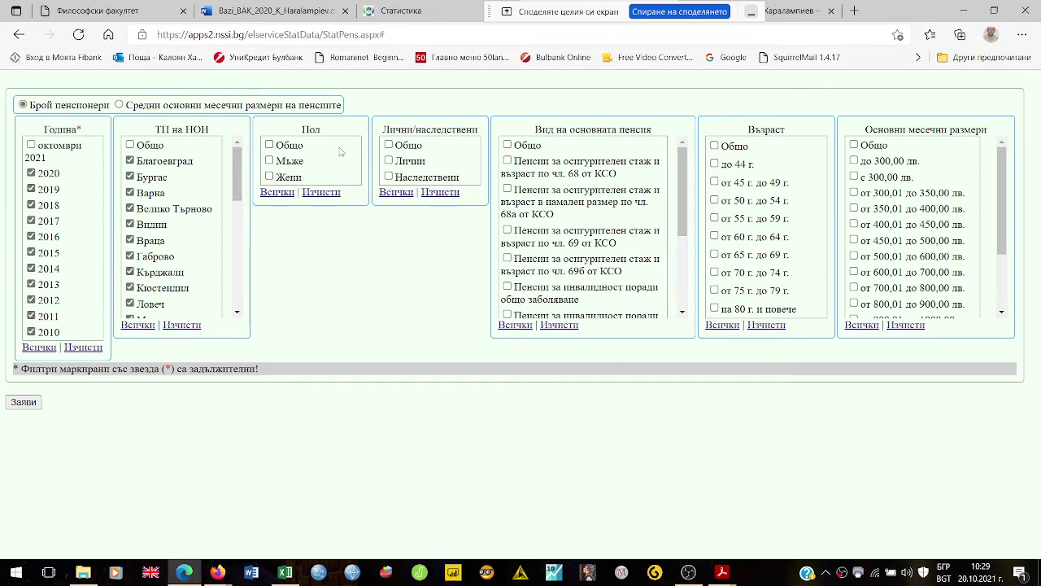
Include Общо, Мъже and Жени in the Пол filter and choose Лични under Лични/наследствени
left_click(269, 146)
left_click(269, 161)
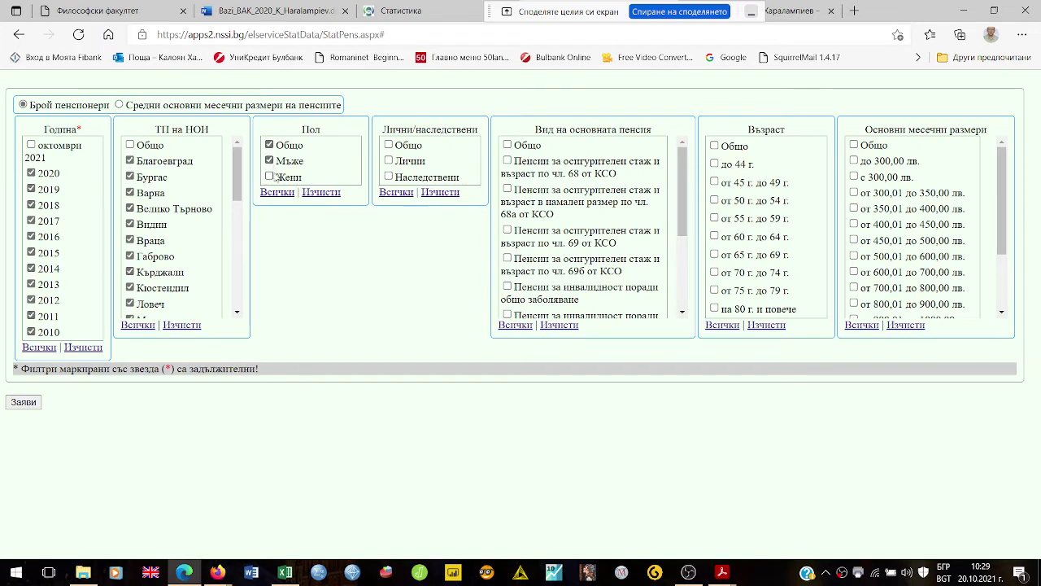
left_click(269, 176)
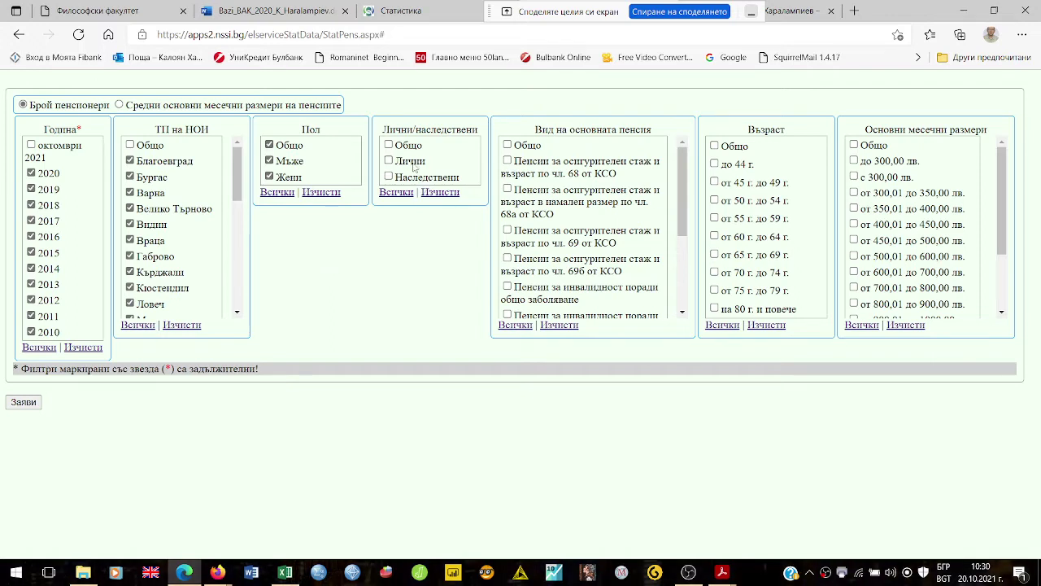
left_click(411, 161)
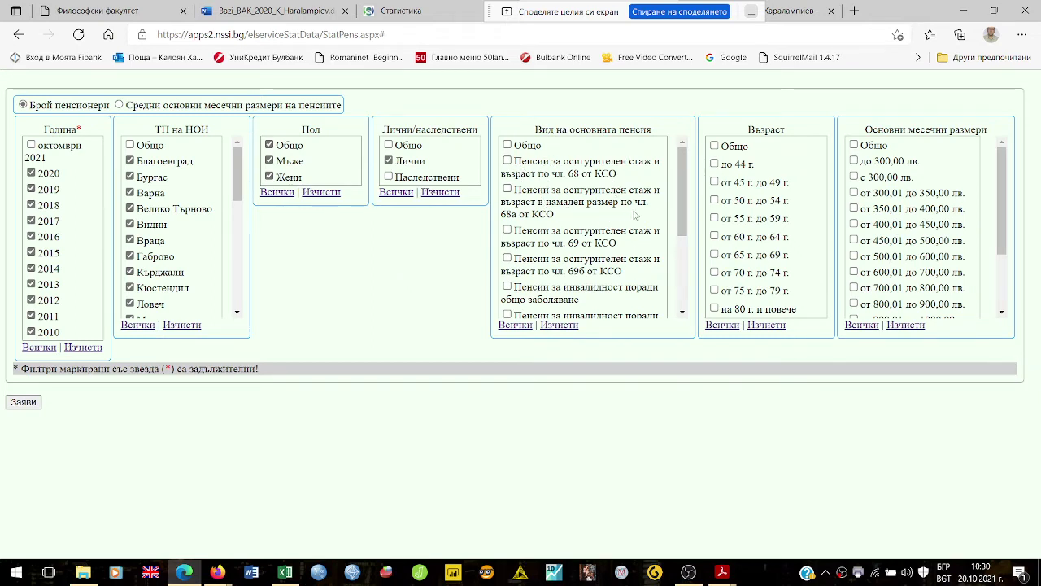
Look through the main pension types and choose Общо for Вид на основната пенсия, Възраст and Основни месечни размери
scroll(635, 215, "down", 3)
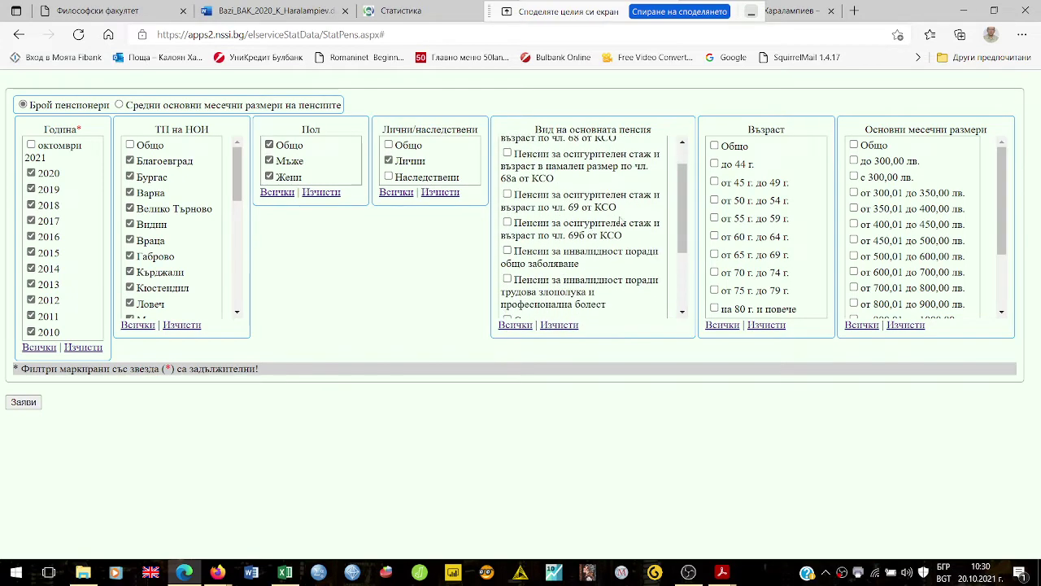
scroll(639, 262, "down", 2)
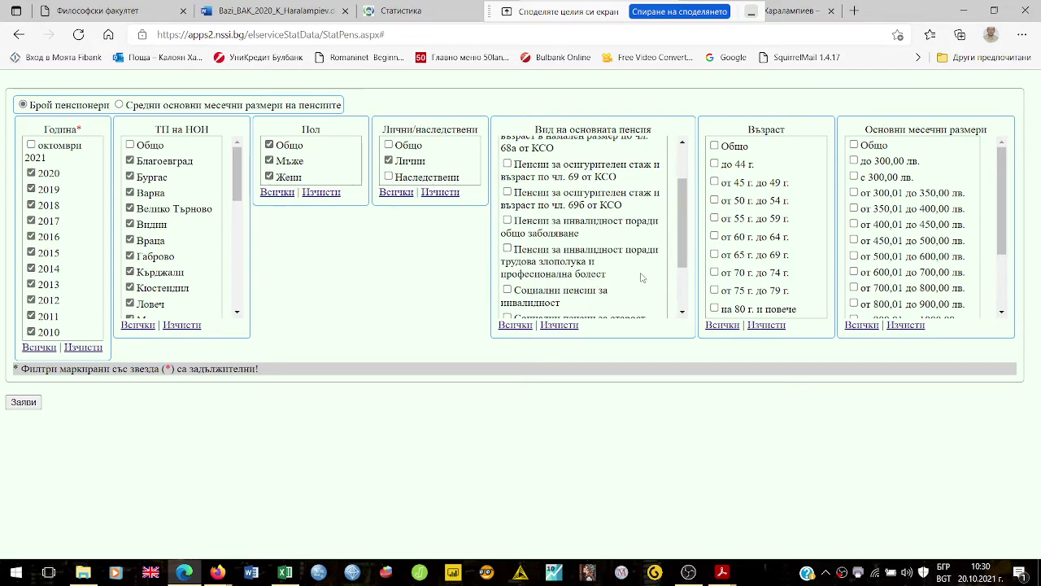
scroll(641, 278, "down", 1)
scroll(641, 279, "down", 5)
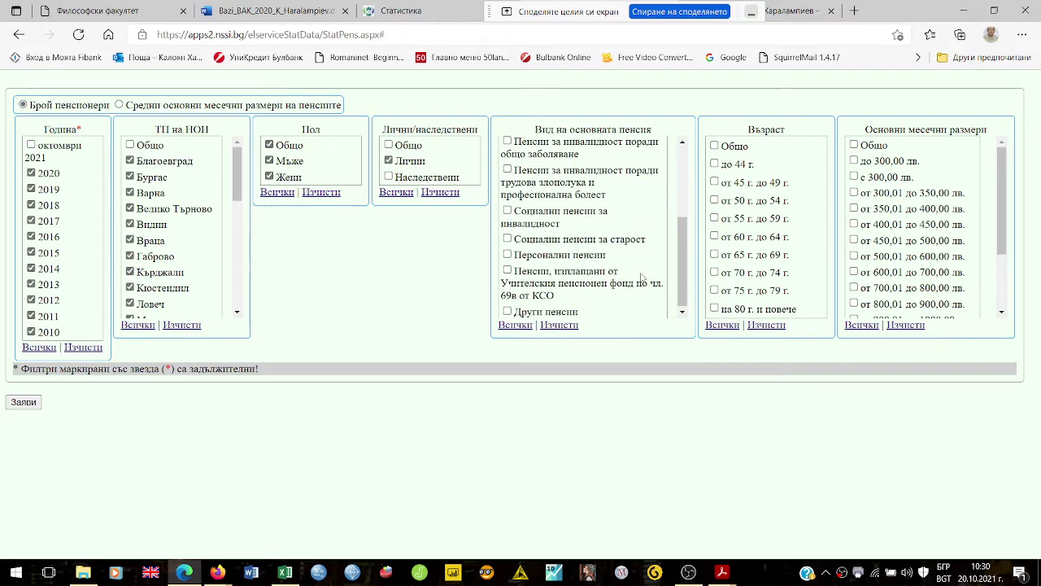
scroll(628, 269, "down", 1)
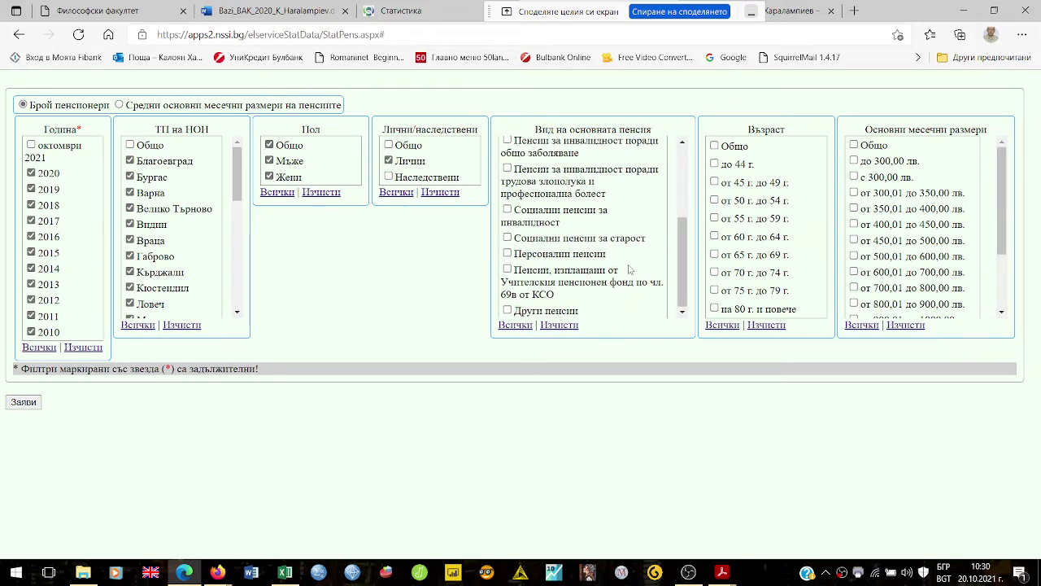
scroll(628, 269, "up", 9)
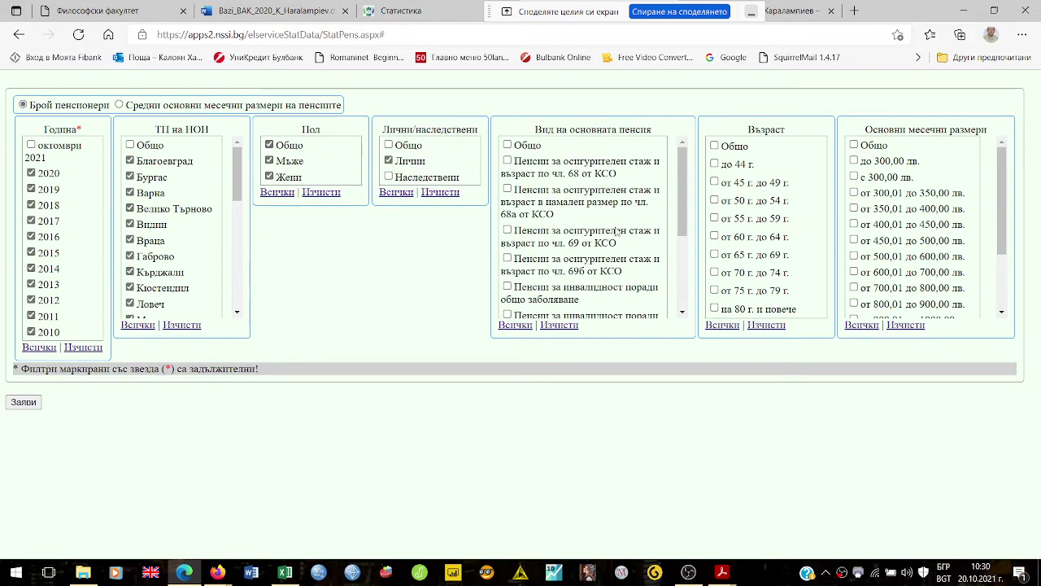
left_click(508, 146)
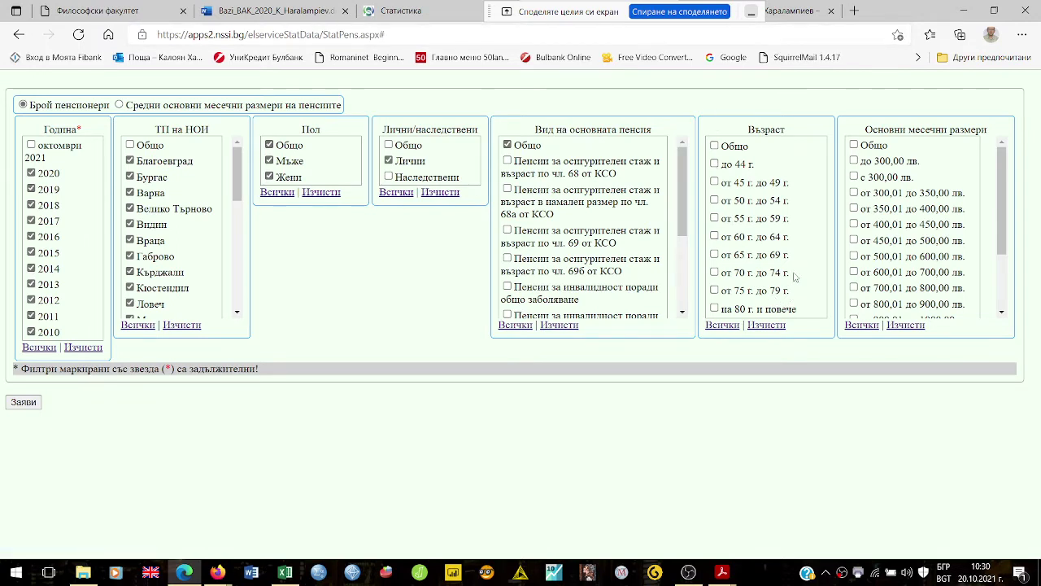
left_click(714, 147)
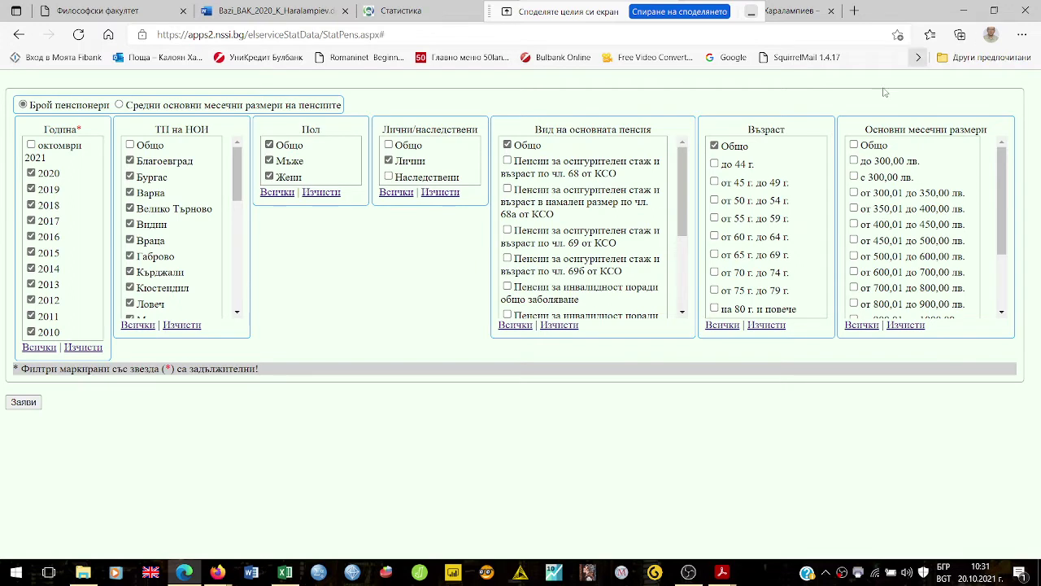
left_click(868, 147)
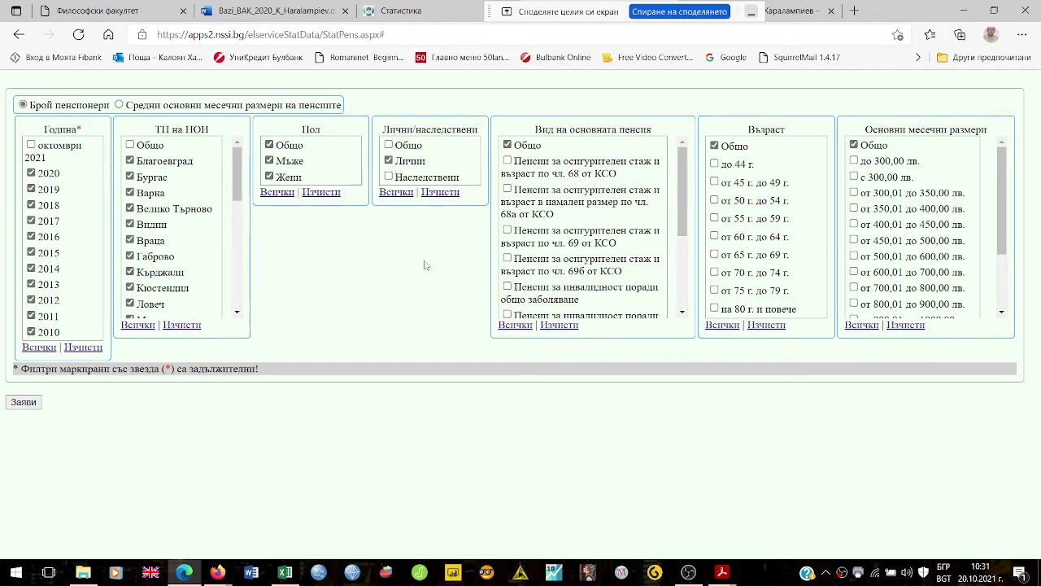
Generate the report on the number of pensioners and look through its table of regions by sex and year
left_click(24, 403)
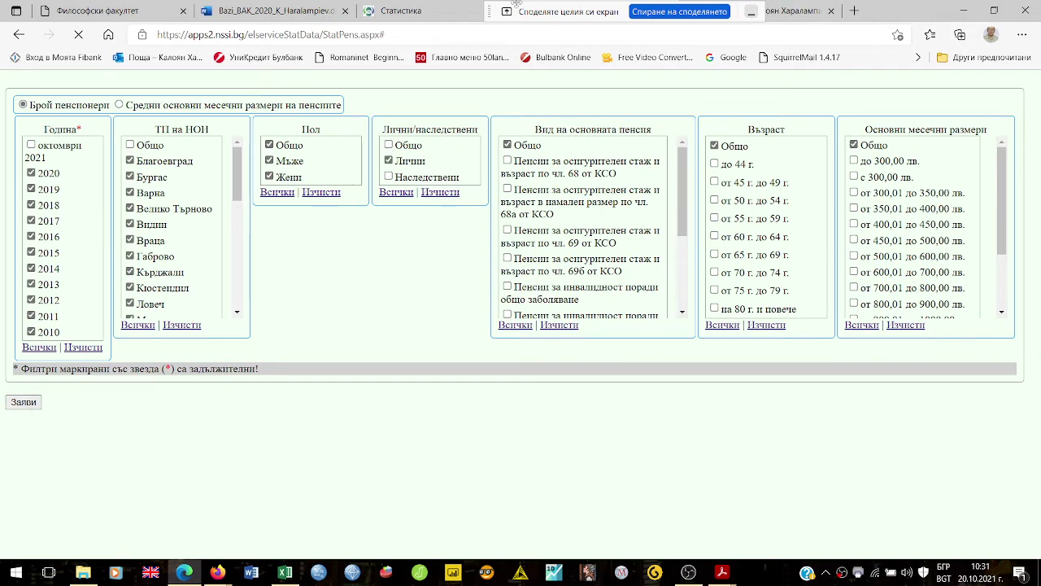
left_click_drag(492, 15, 688, 38)
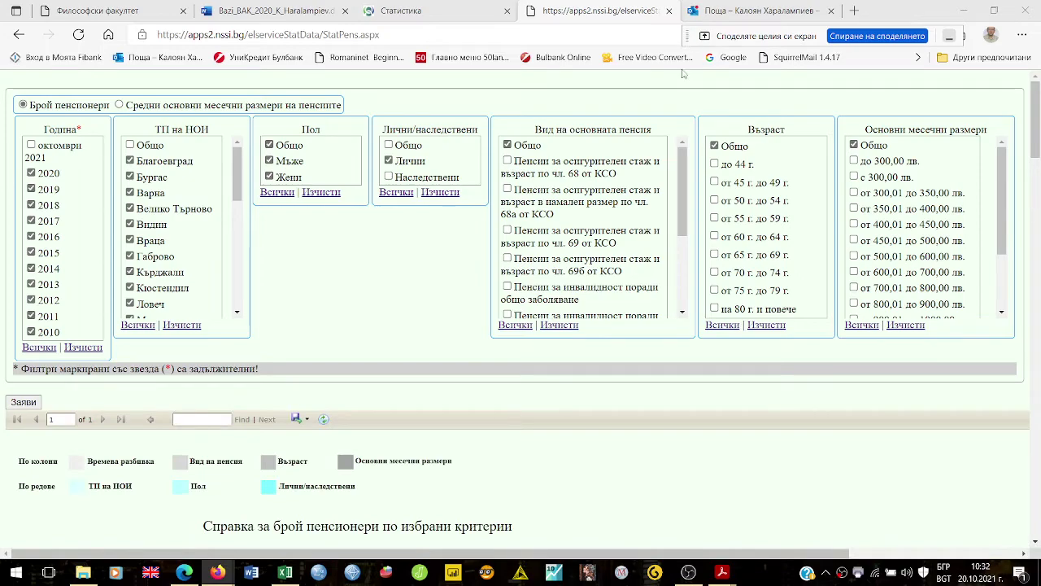
scroll(689, 459, "down", 1)
scroll(689, 459, "down", 5)
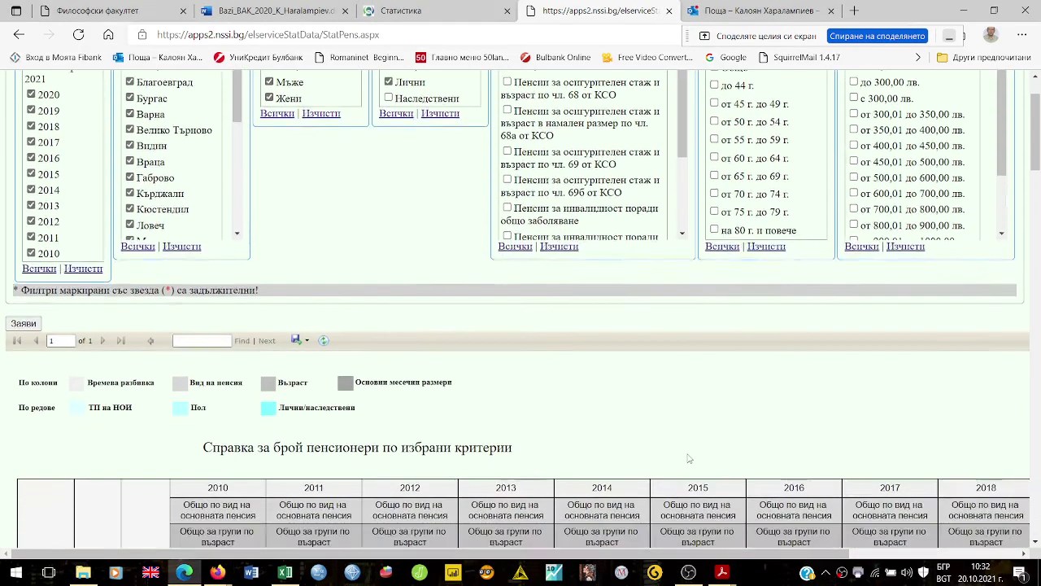
scroll(689, 460, "down", 1)
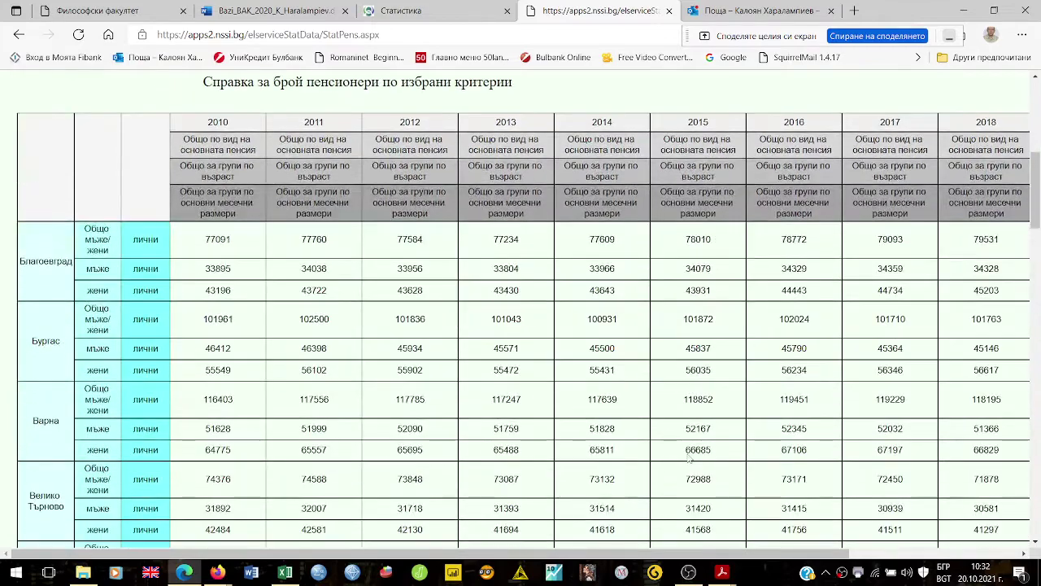
scroll(689, 457, "down", 2)
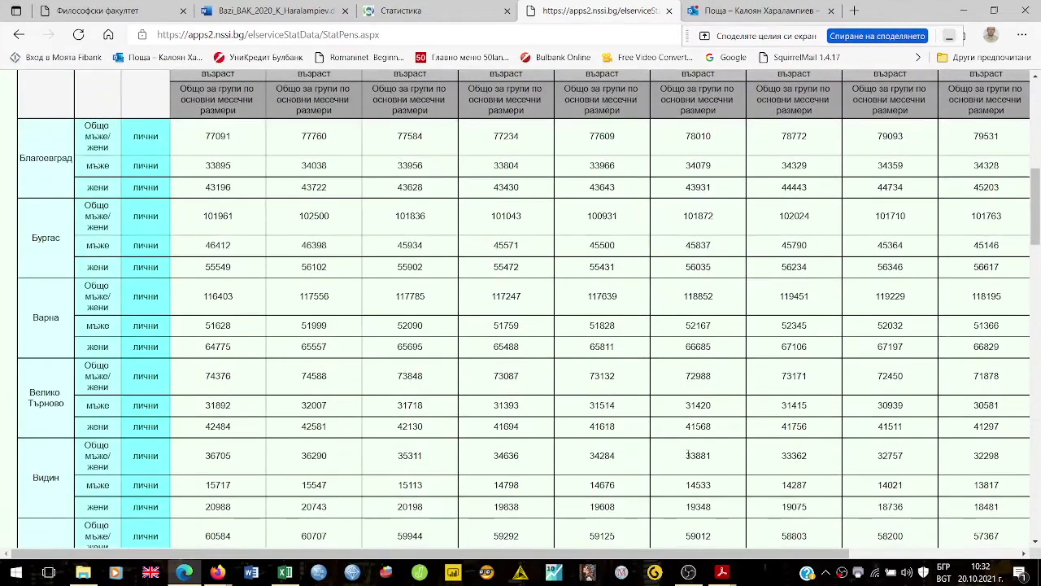
scroll(690, 456, "down", 1)
scroll(689, 453, "down", 2)
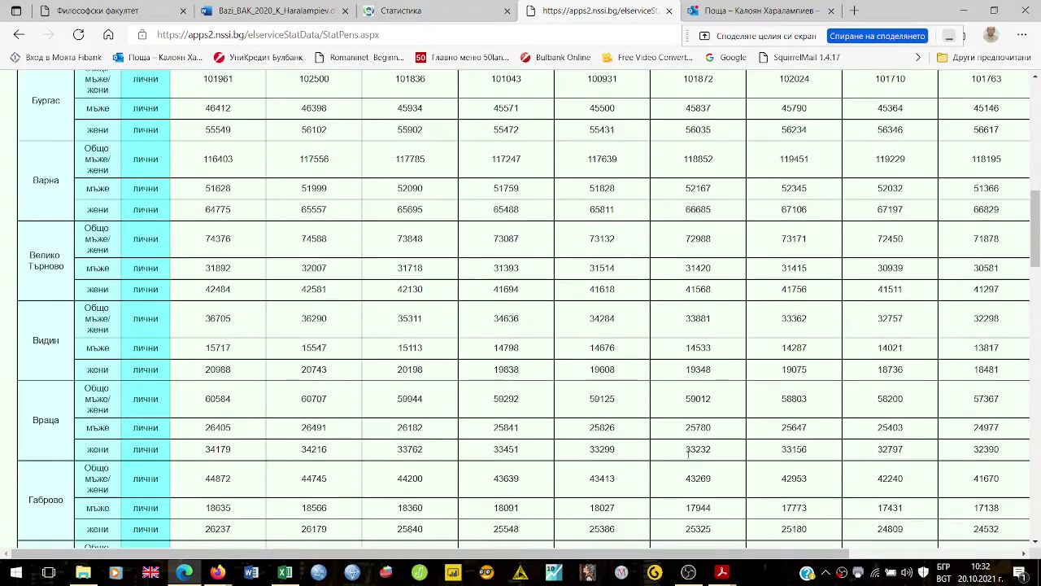
Look over the pensioner report's rows by region and sex together with the filters that define it
scroll(689, 454, "up", 4)
scroll(689, 454, "up", 1)
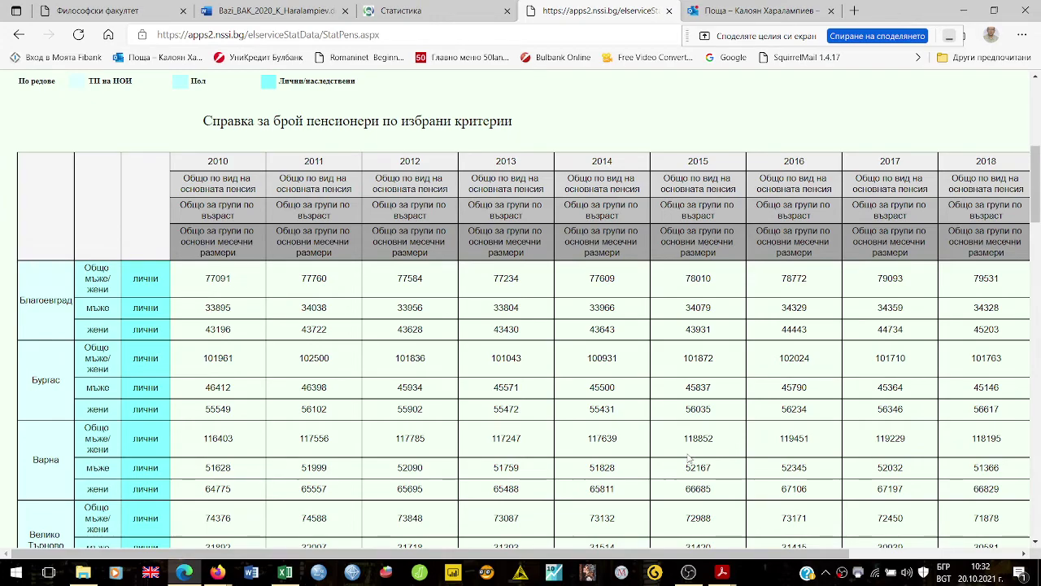
scroll(689, 457, "down", 5)
scroll(689, 458, "down", 10)
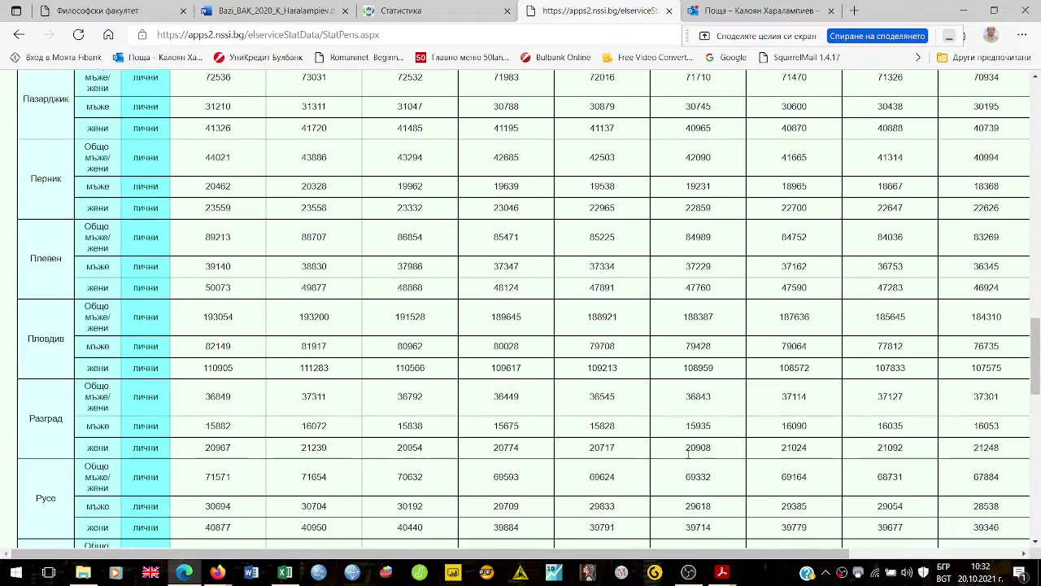
scroll(689, 457, "up", 15)
scroll(673, 478, "up", 4)
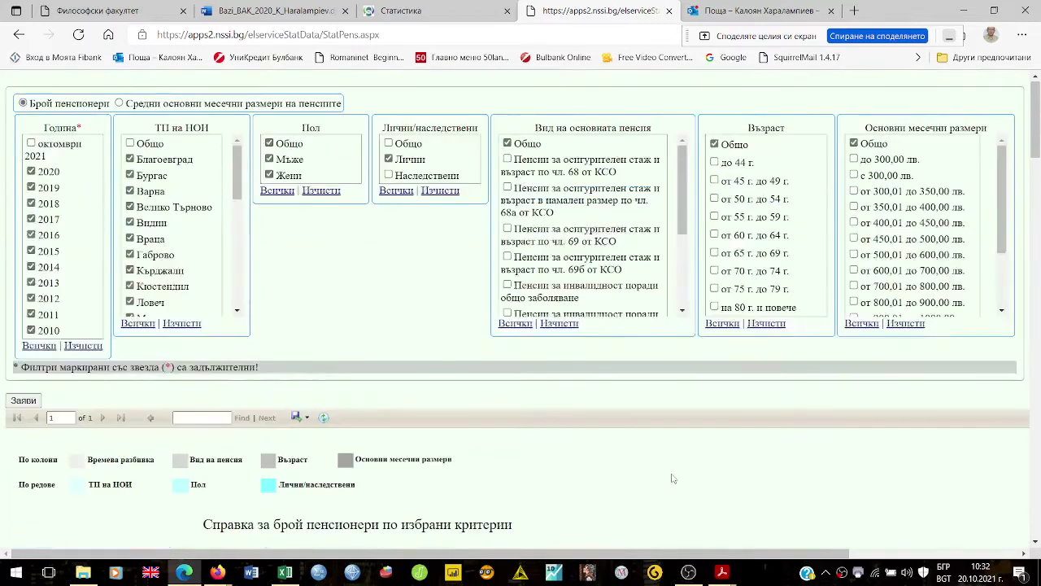
scroll(673, 478, "down", 4)
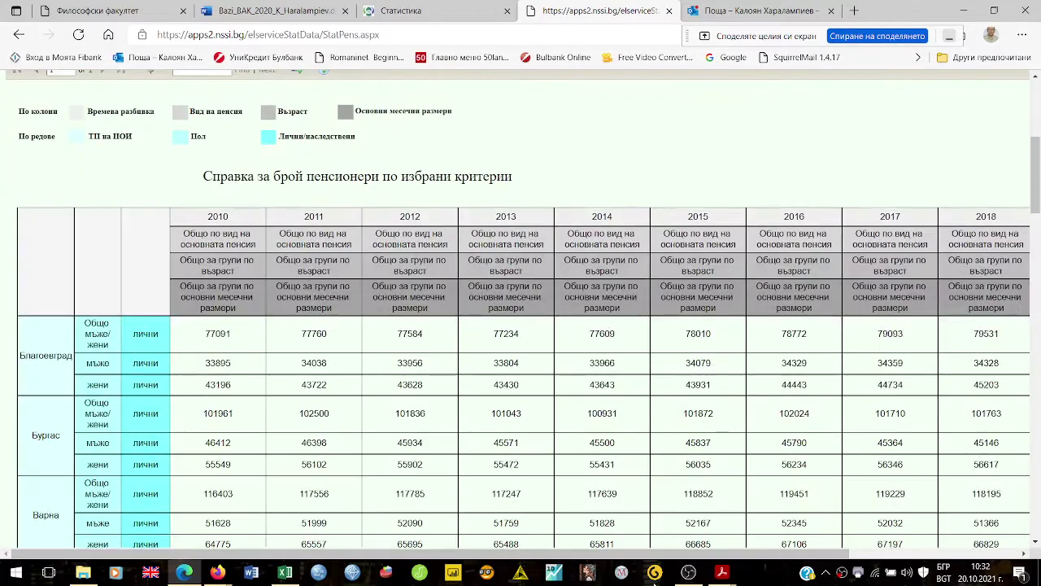
Switch to Структура на данните.pdf, examine its time series and panel data layouts, and return to the pensioner report in the browser
left_click(732, 569)
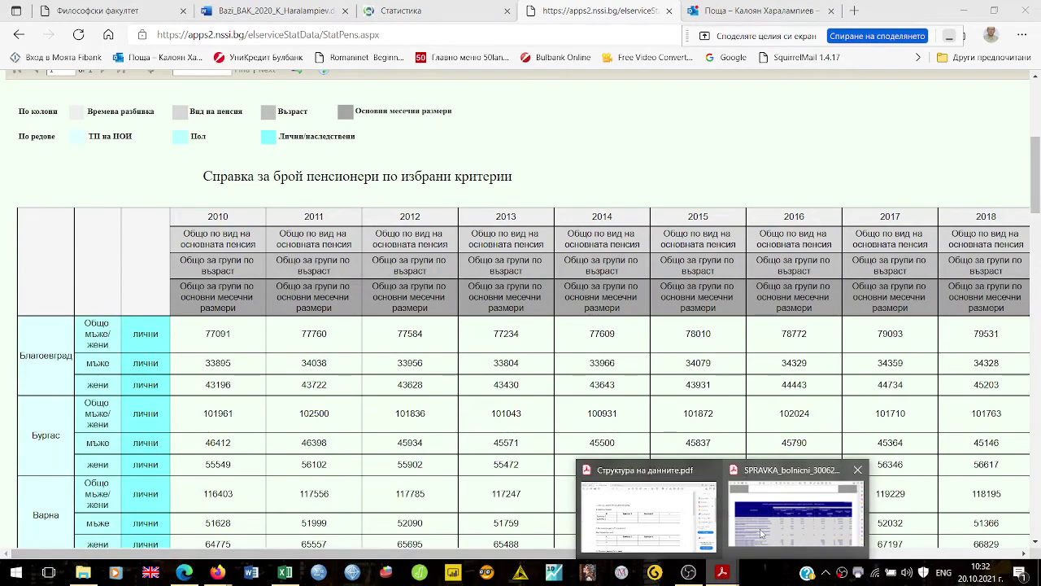
left_click(648, 508)
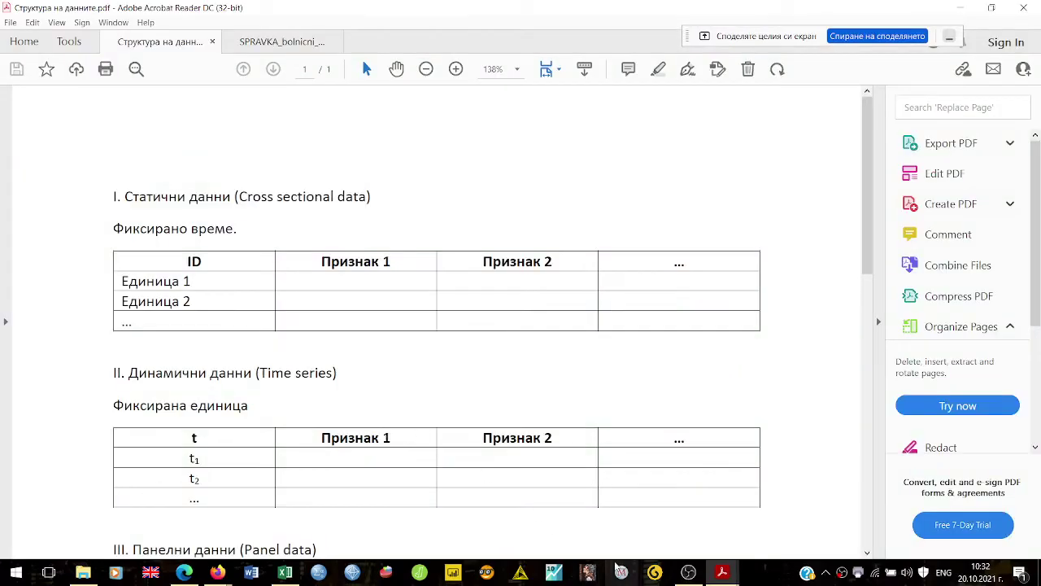
scroll(453, 383, "down", 3)
scroll(453, 384, "down", 3)
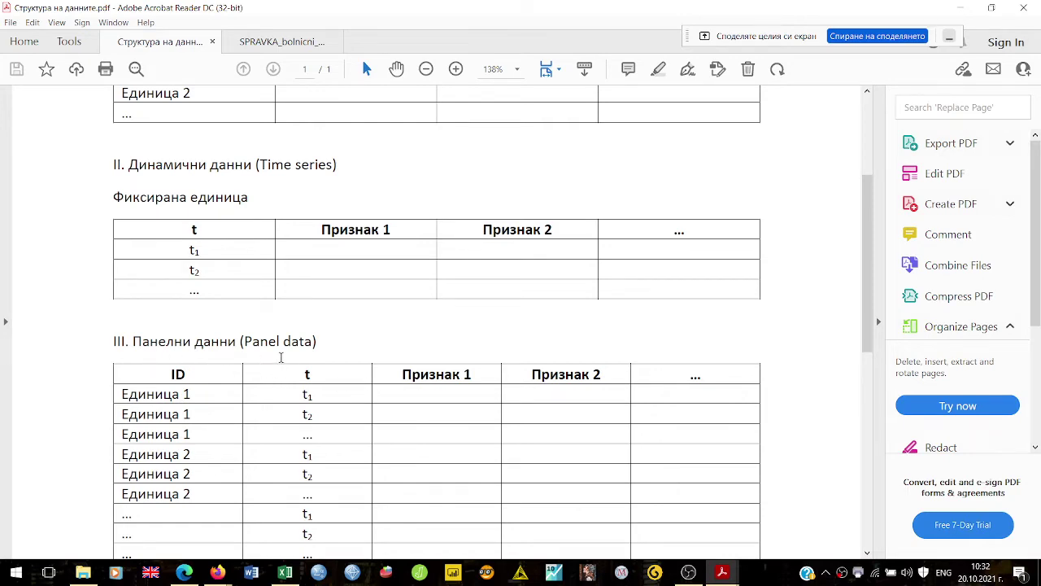
left_click(298, 577)
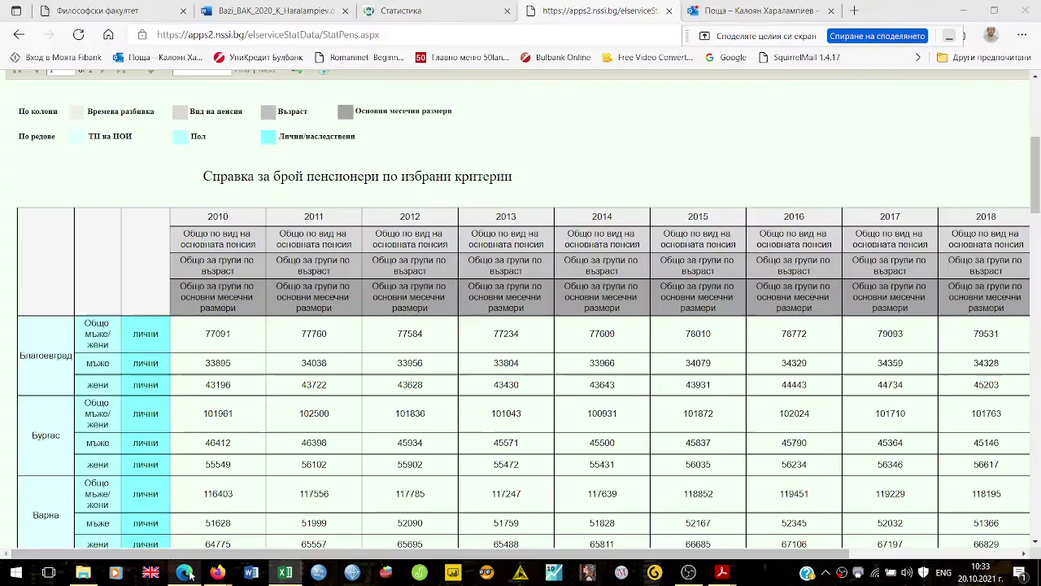
left_click(187, 574)
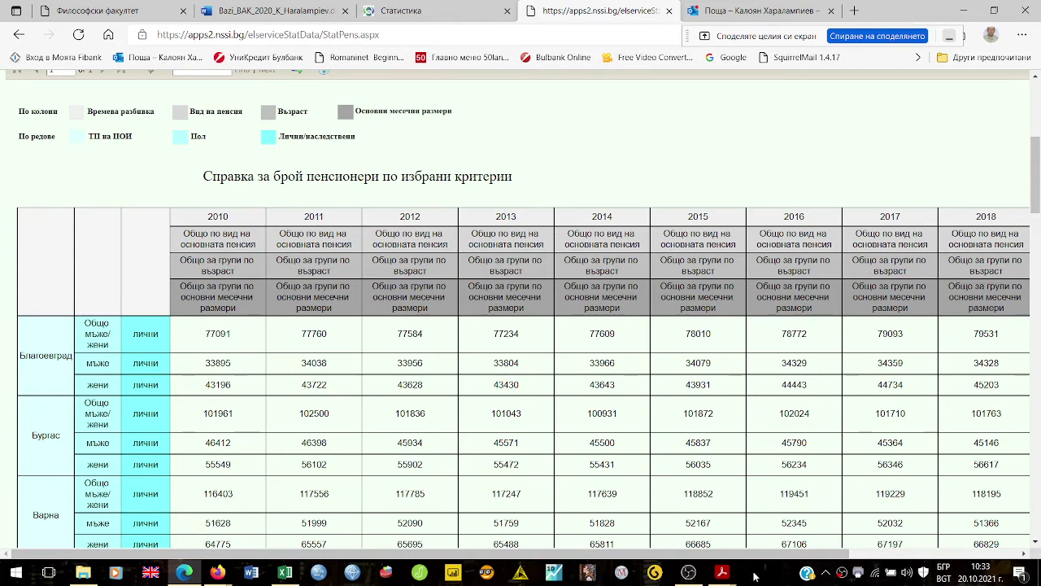
Compare the panel data layout in the PDF with the natrupvane_1-12_2014.xls table in Excel, and return to the browser report
mouse_move(722, 572)
left_click(684, 518)
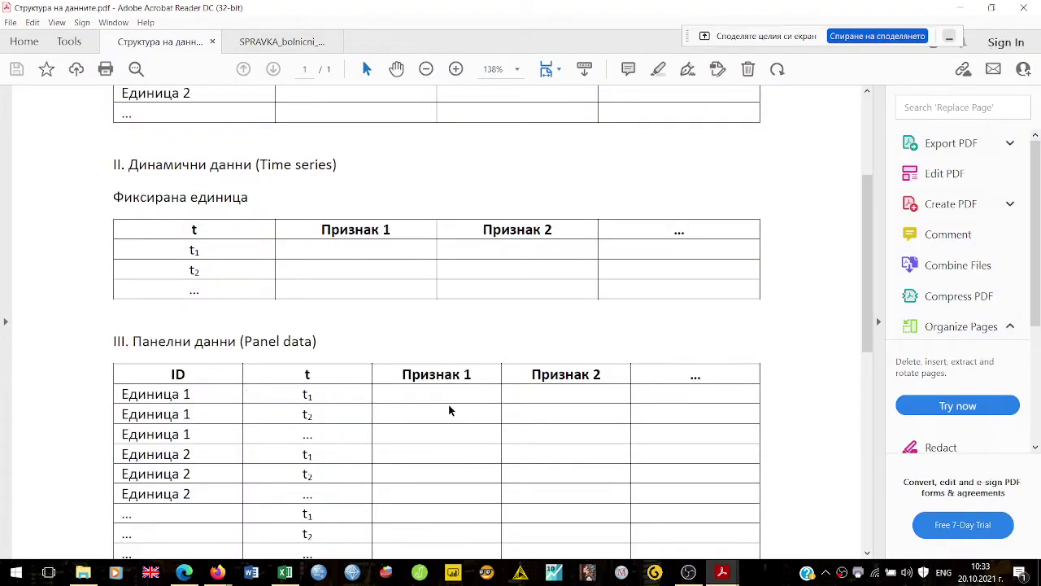
scroll(449, 411, "down", 2)
left_click(284, 572)
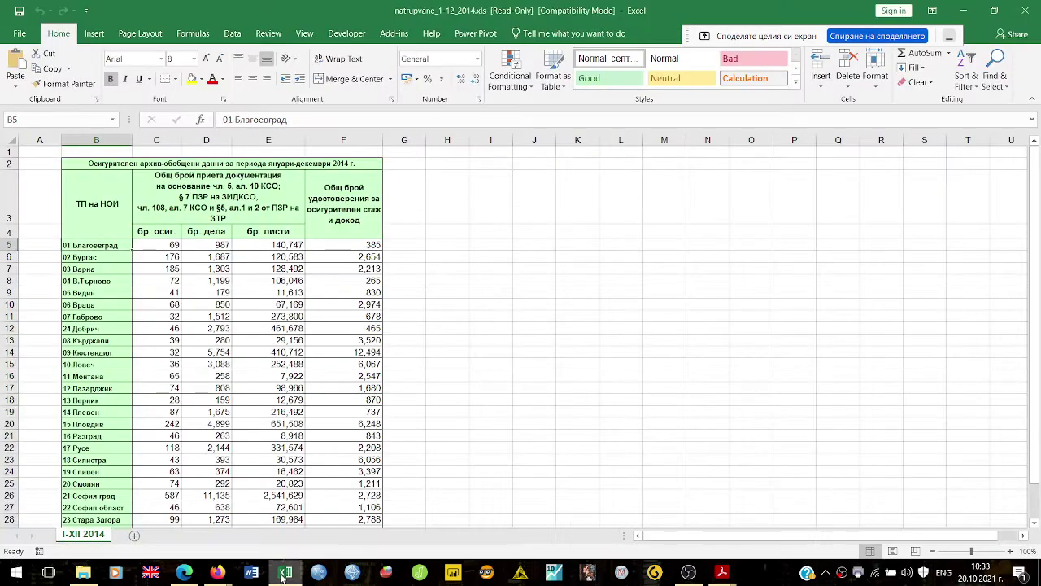
left_click(186, 573)
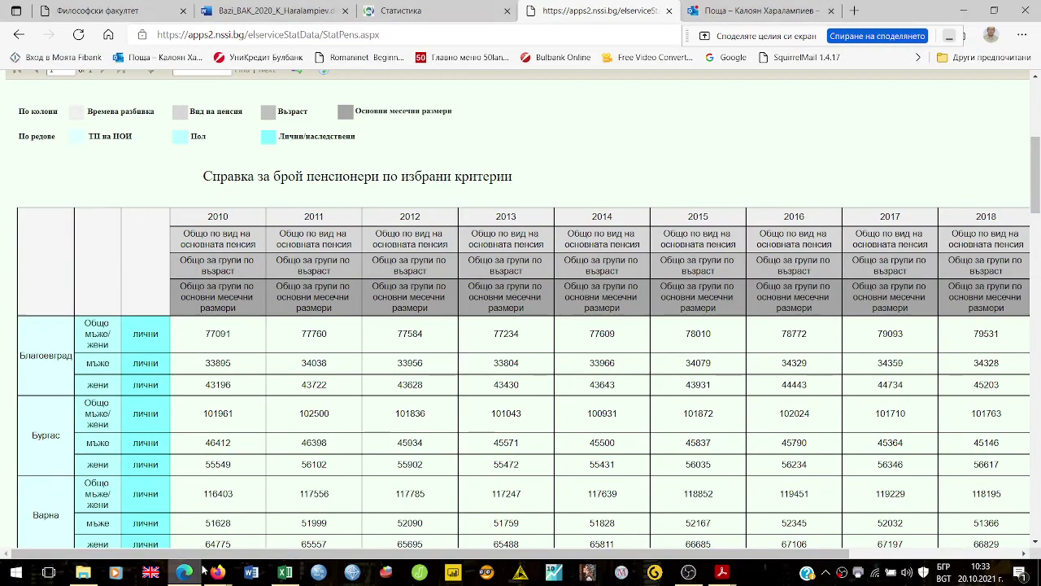
Examine the whole pensioner table down to the Ямбол region and return to the report heading and filters
scroll(484, 368, "down", 1)
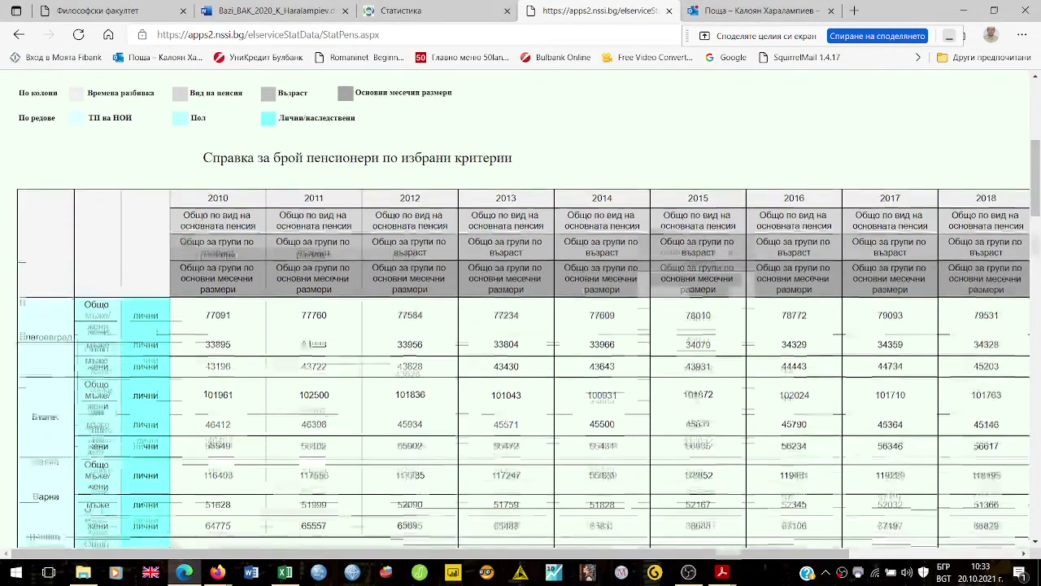
scroll(484, 368, "down", 15)
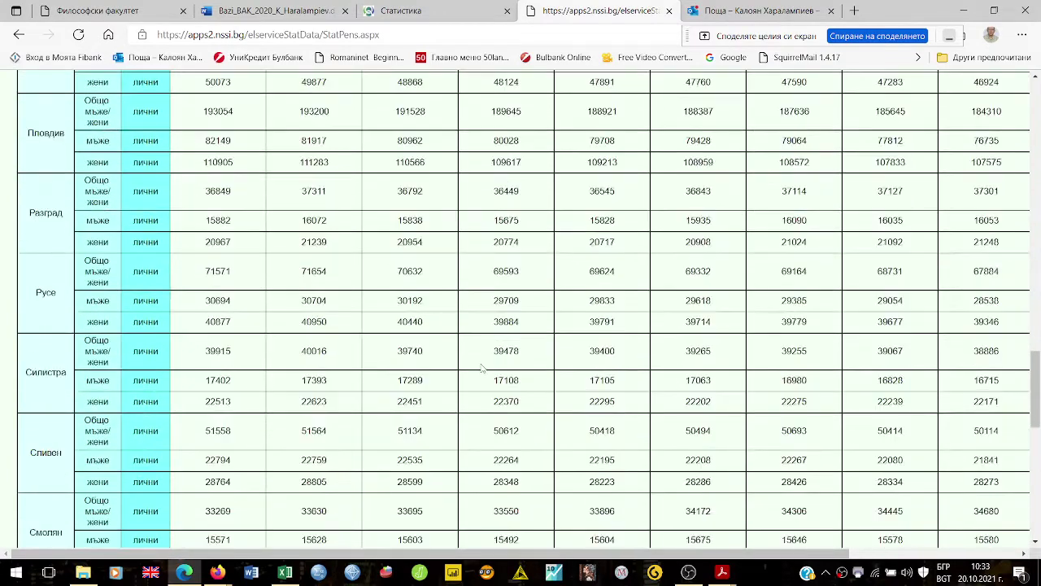
scroll(482, 367, "down", 8)
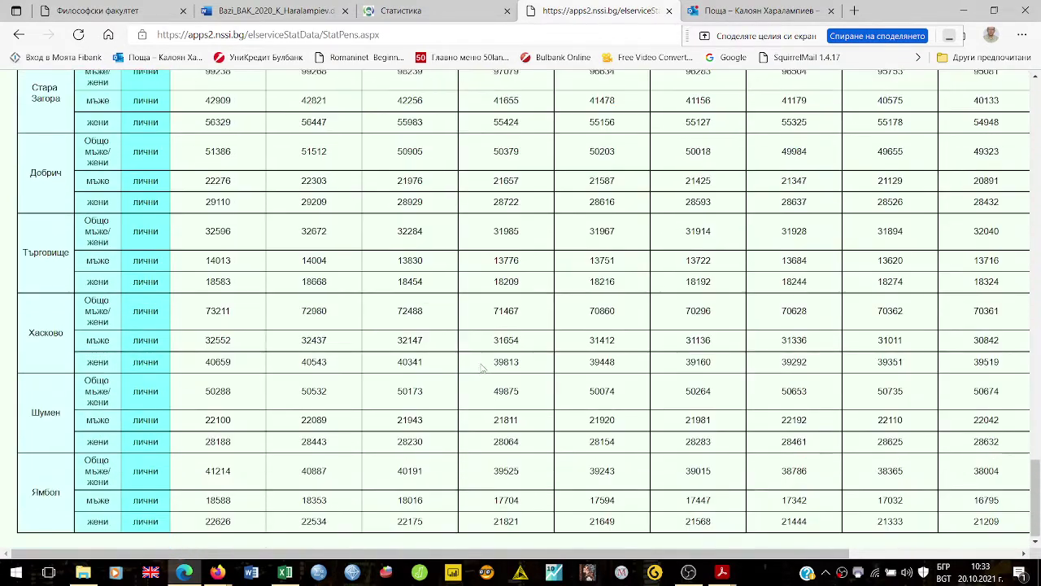
scroll(483, 368, "up", 20)
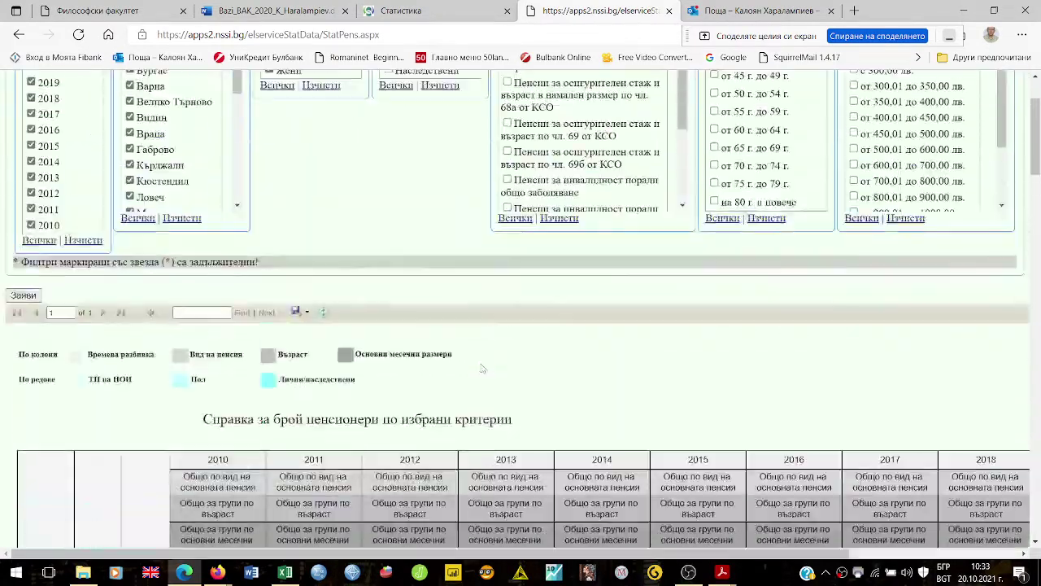
scroll(482, 367, "up", 3)
scroll(483, 368, "down", 5)
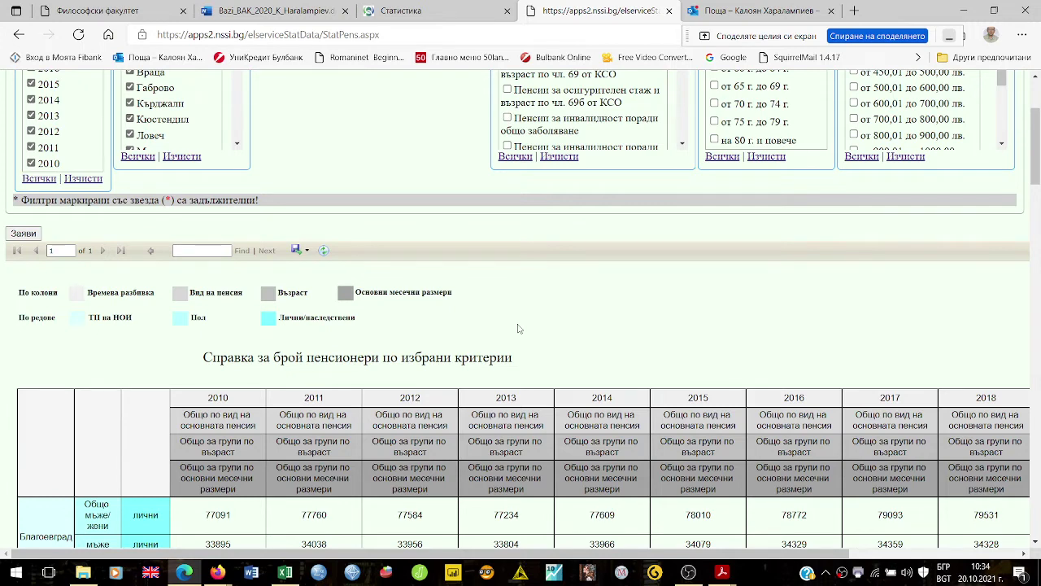
Create a blank document in Word and enlarge its view to 200%
left_click(257, 575)
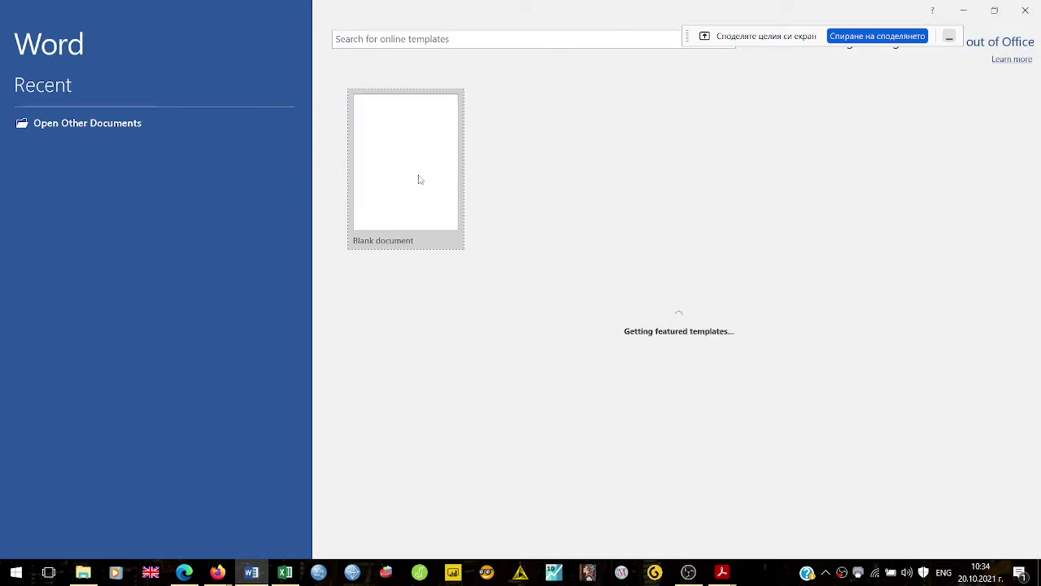
left_click(420, 179)
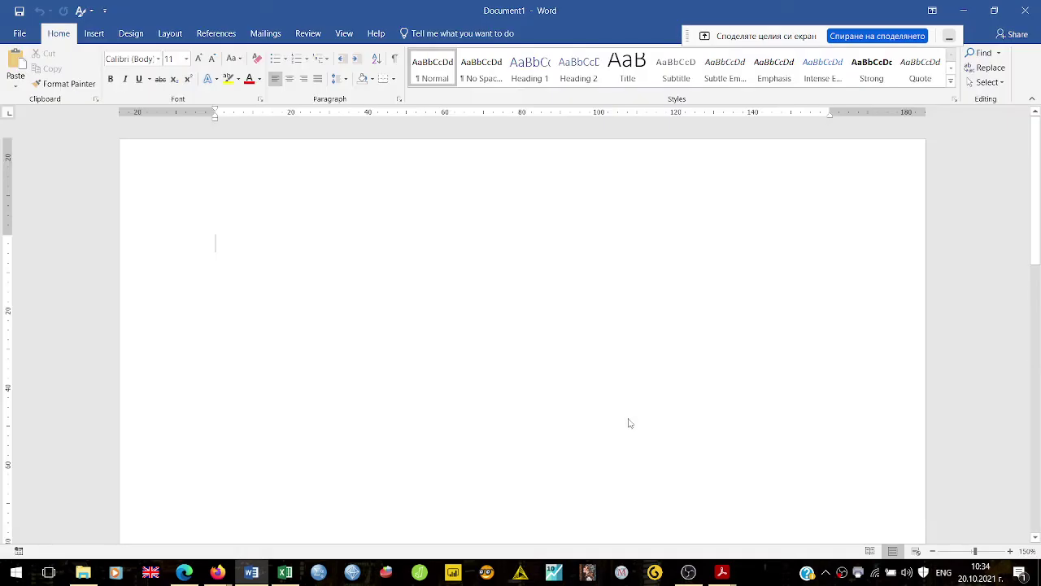
left_click(1009, 552)
left_click(1009, 552)
left_click(1010, 552)
left_click(1010, 551)
left_click(1009, 552)
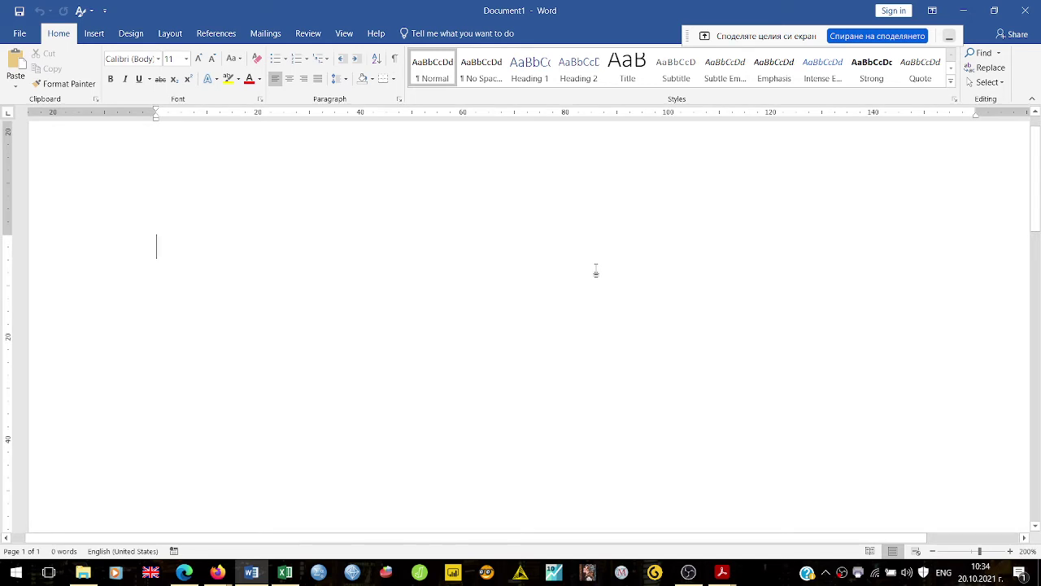
Start a numbered list with "Фиксирани таблици" as the first item
type("1=")
key("BackSpace")
type(".")
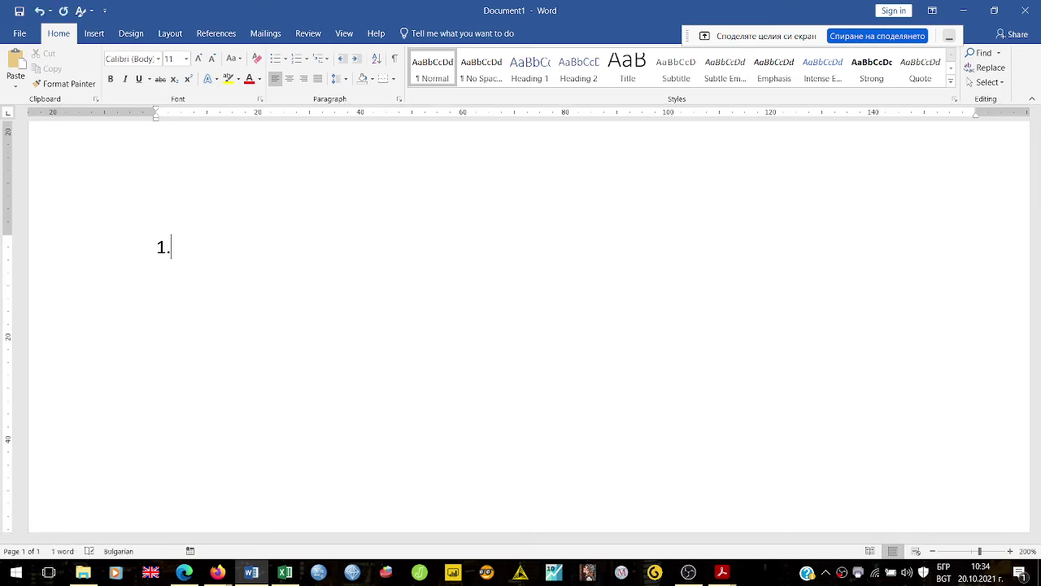
key("alt+shift")
type("Ф")
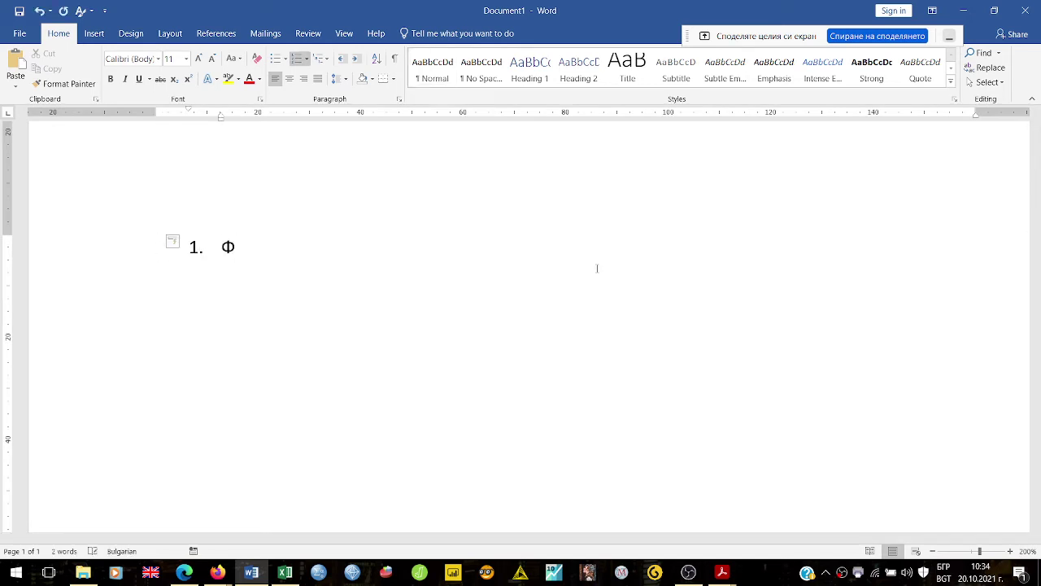
type("иксирани таблици")
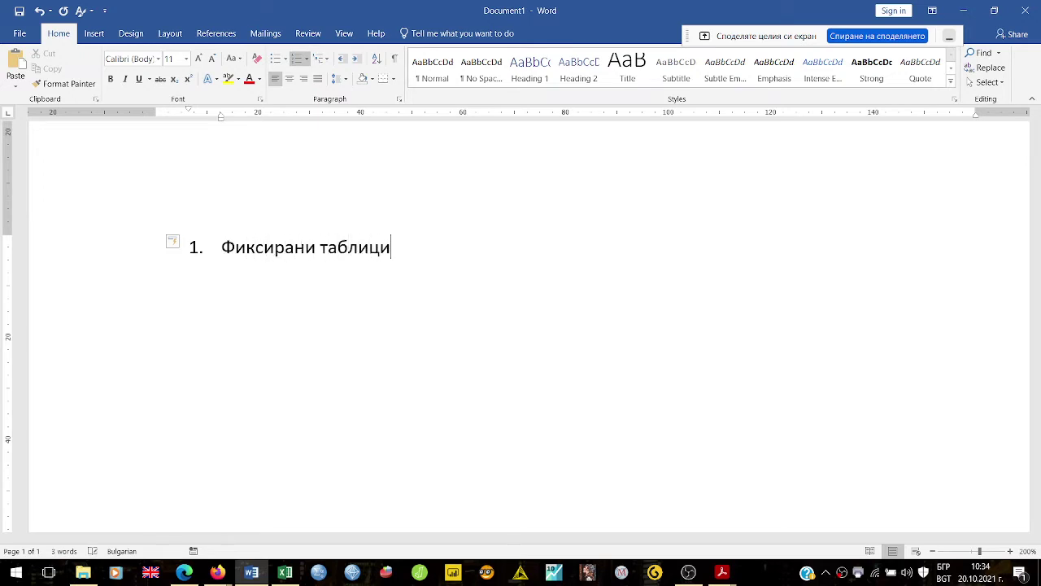
Add "Филтри" and "Филтри + промяна на структурата" as the second and third list items
key("Return")
type("Филтри")
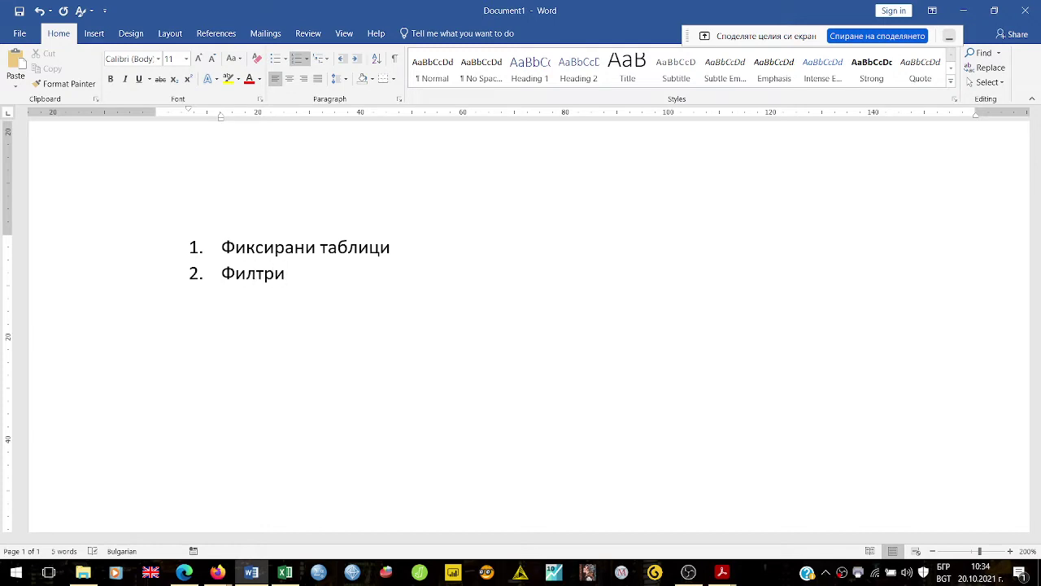
key("Return")
type("Филтри + промя")
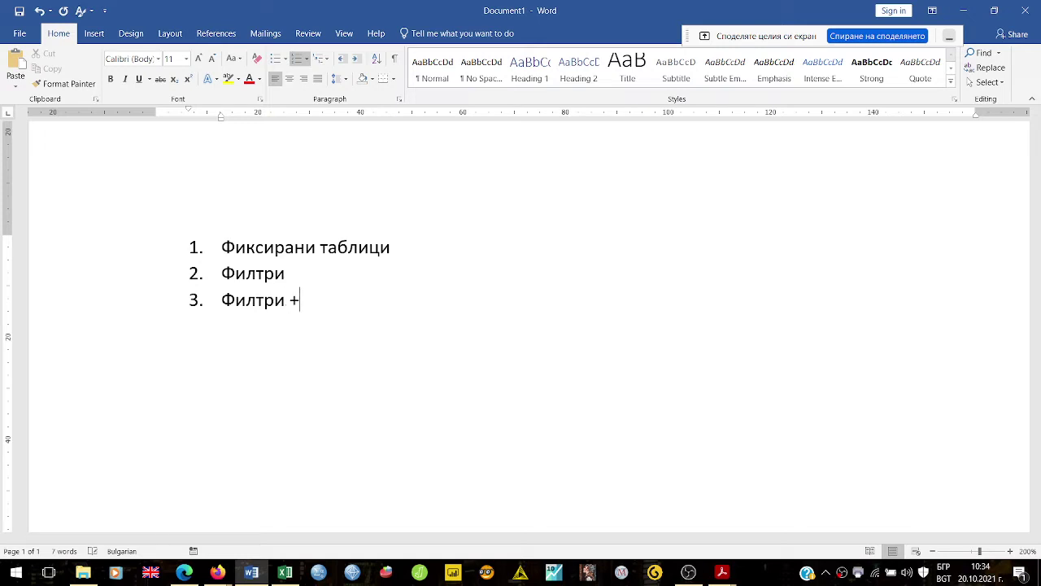
type("на")
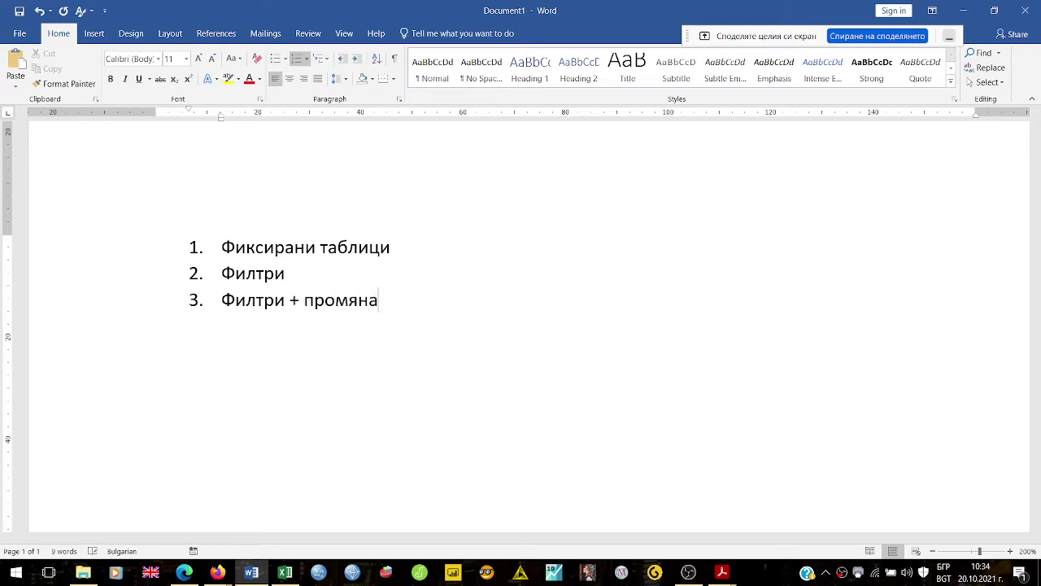
type(" на струк")
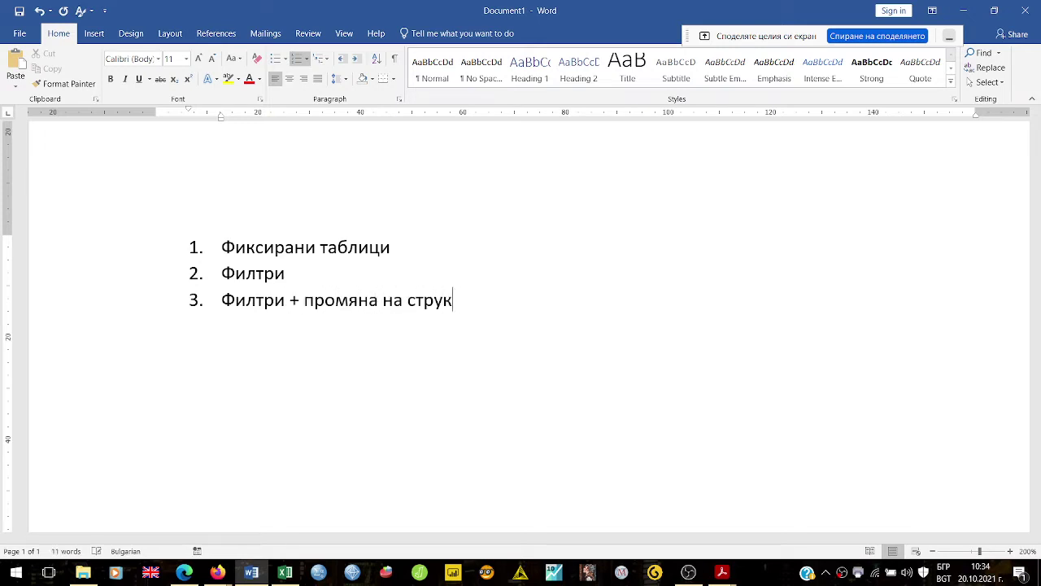
type("турата")
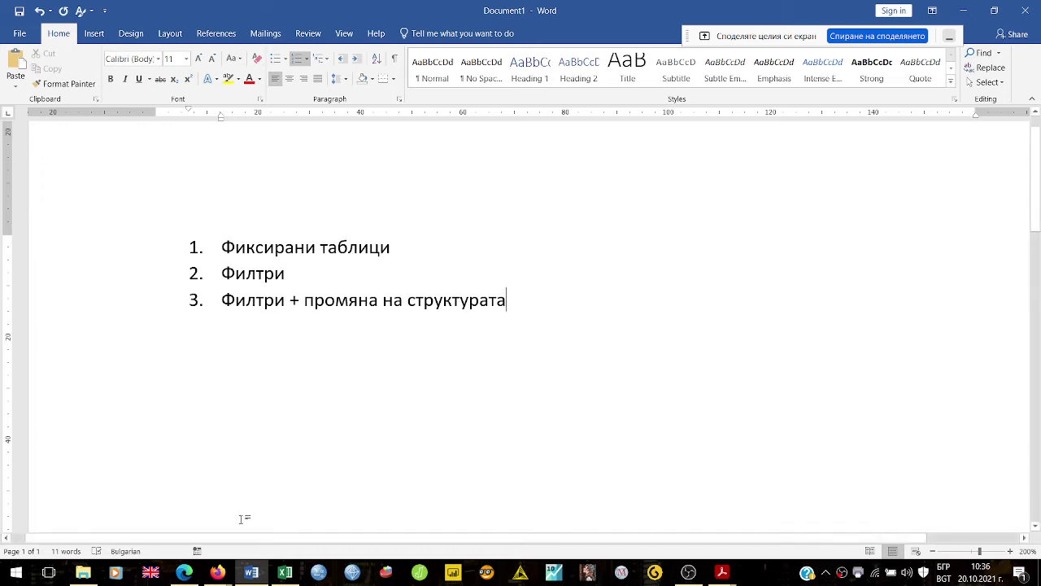
Switch back to the browser and review the pensioner report's table structure and its export option
left_click(184, 572)
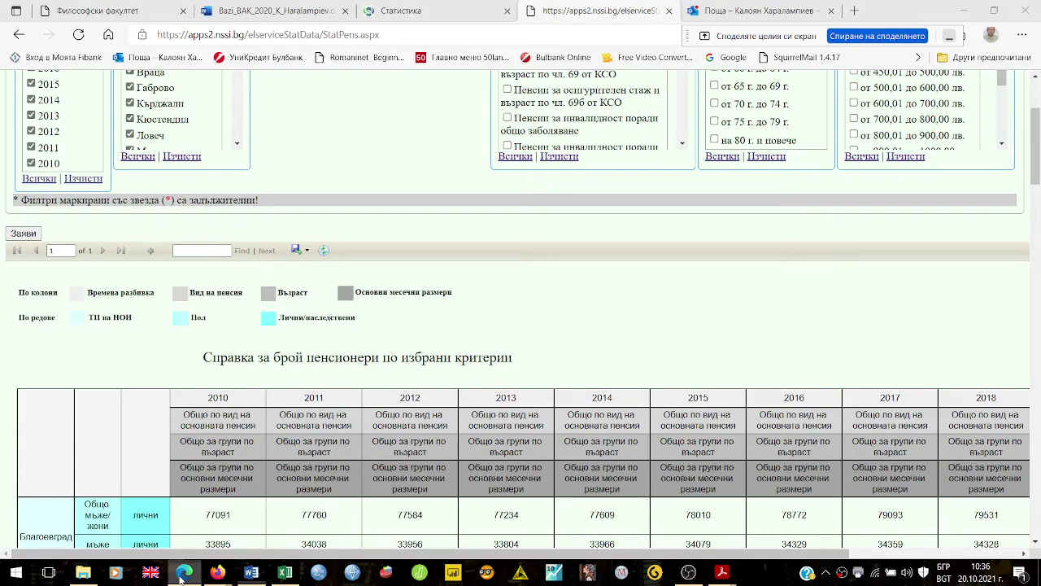
scroll(603, 342, "down", 4)
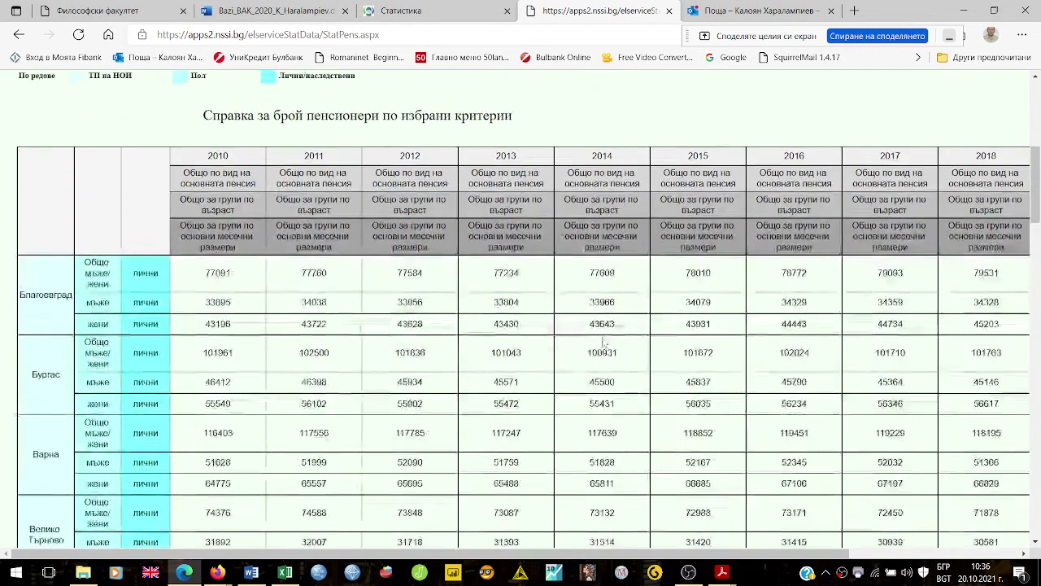
scroll(602, 342, "up", 4)
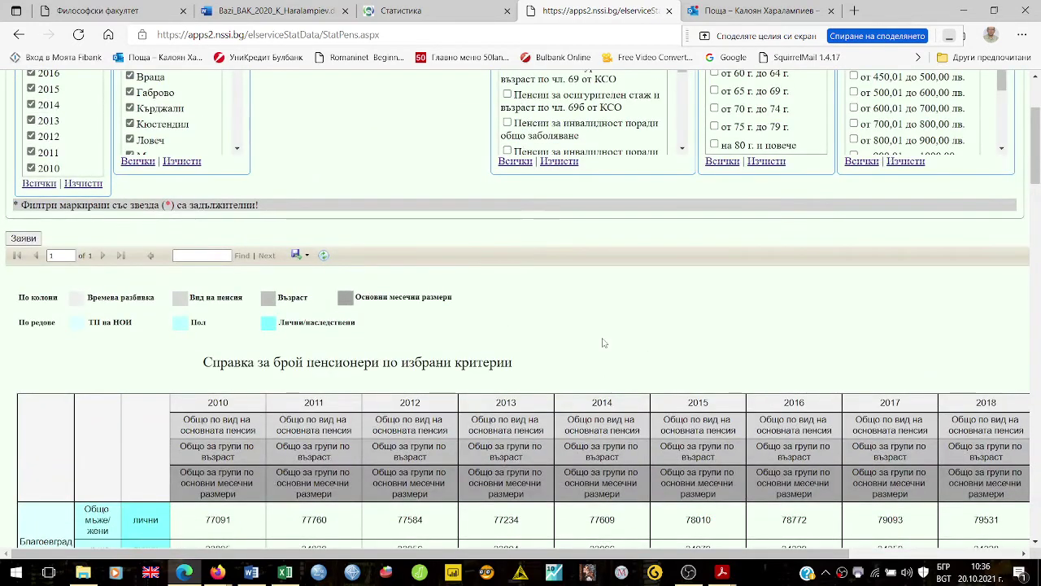
scroll(603, 342, "down", 3)
scroll(603, 343, "down", 11)
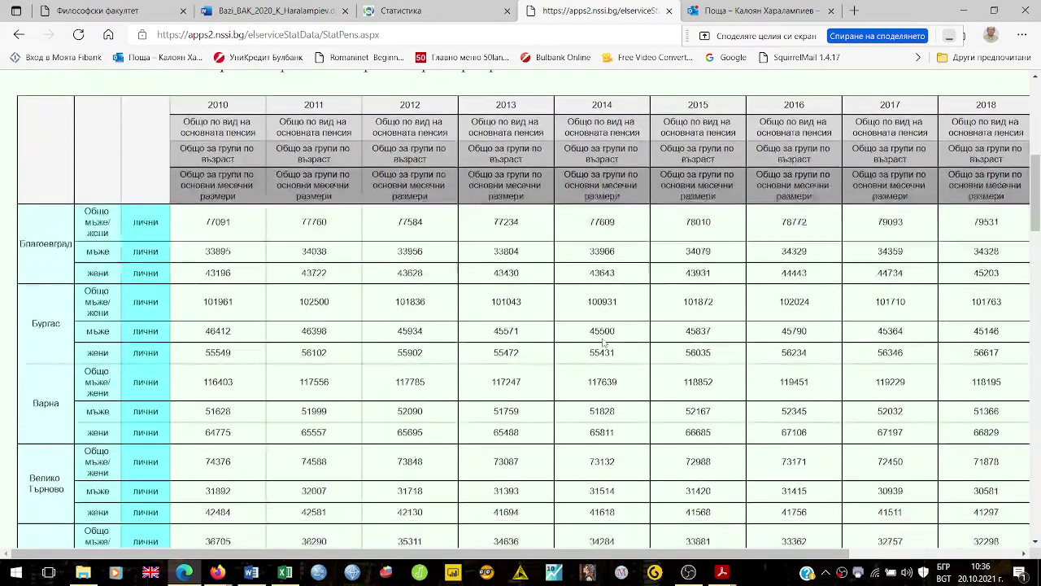
scroll(603, 342, "down", 4)
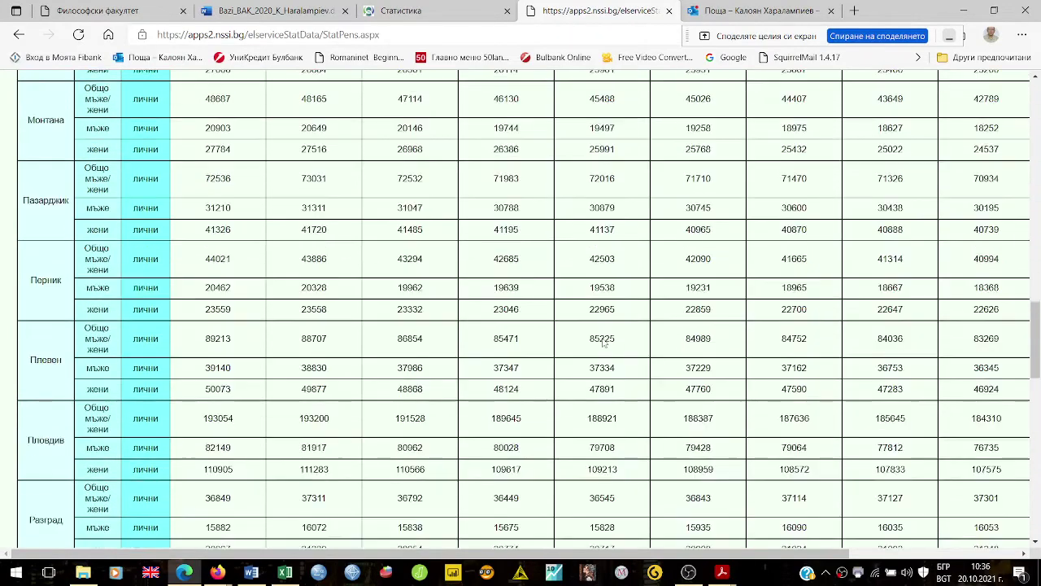
scroll(603, 343, "up", 3)
scroll(602, 343, "up", 16)
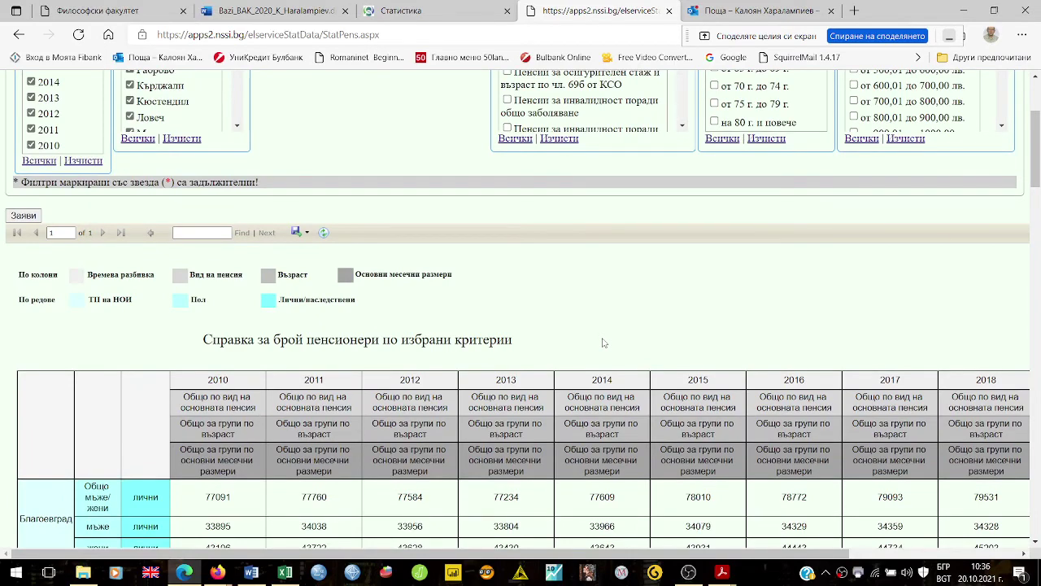
scroll(602, 342, "down", 2)
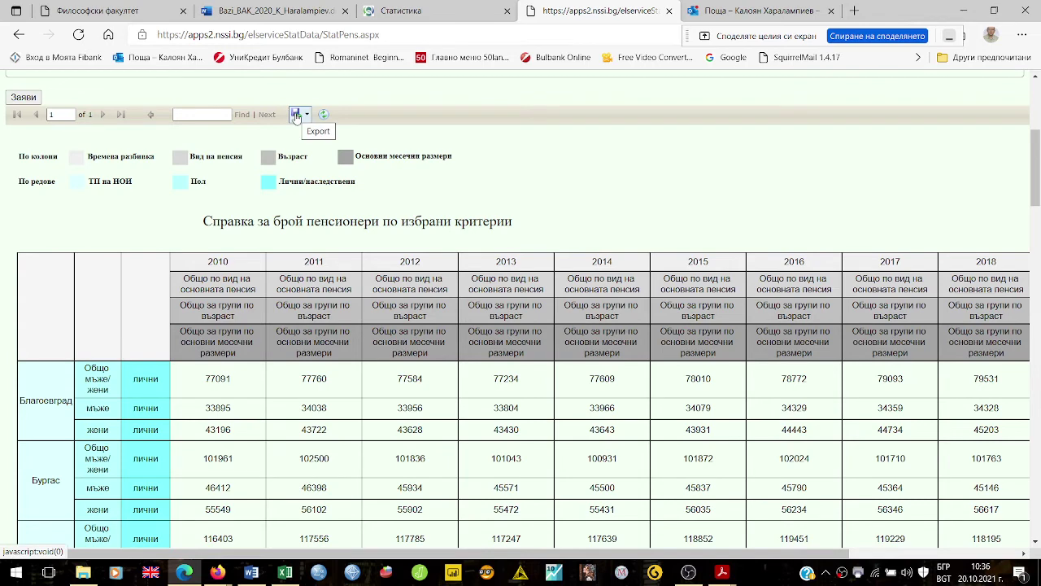
Export the pensioner report to Excel format, open the downloaded DynReport.xls and enable editing in it
left_click(297, 115)
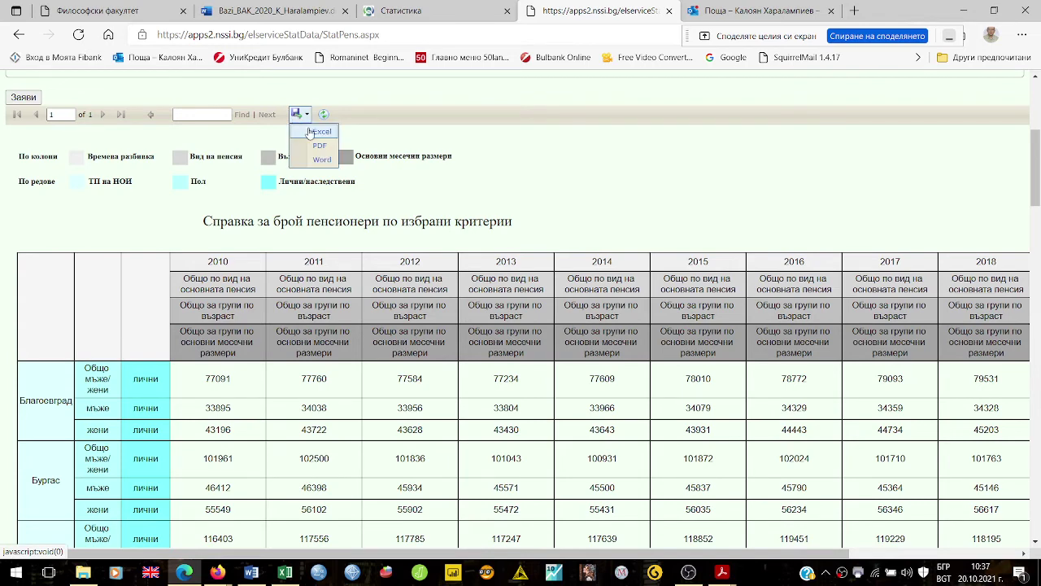
left_click(319, 132)
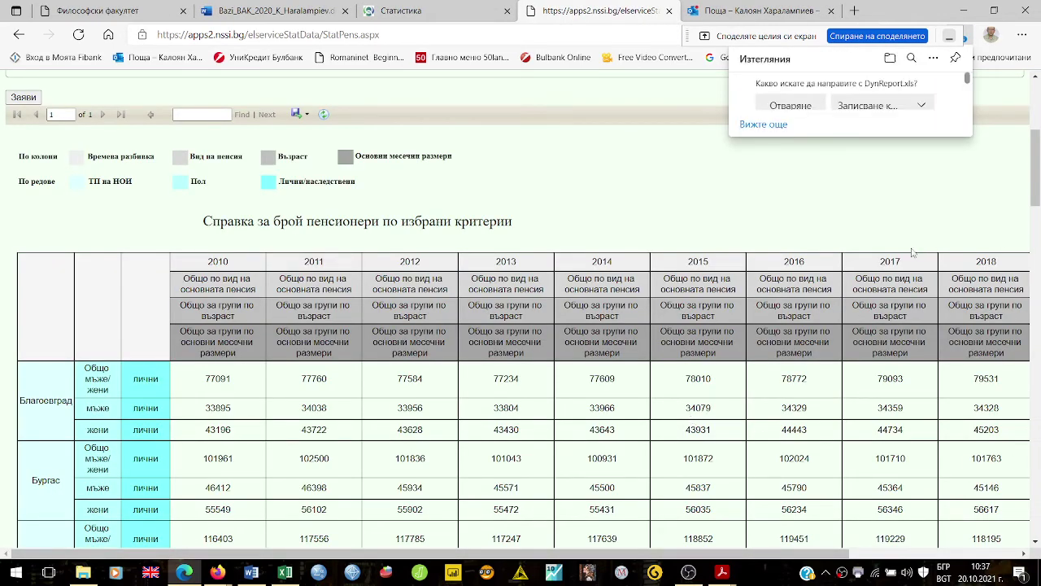
left_click(791, 107)
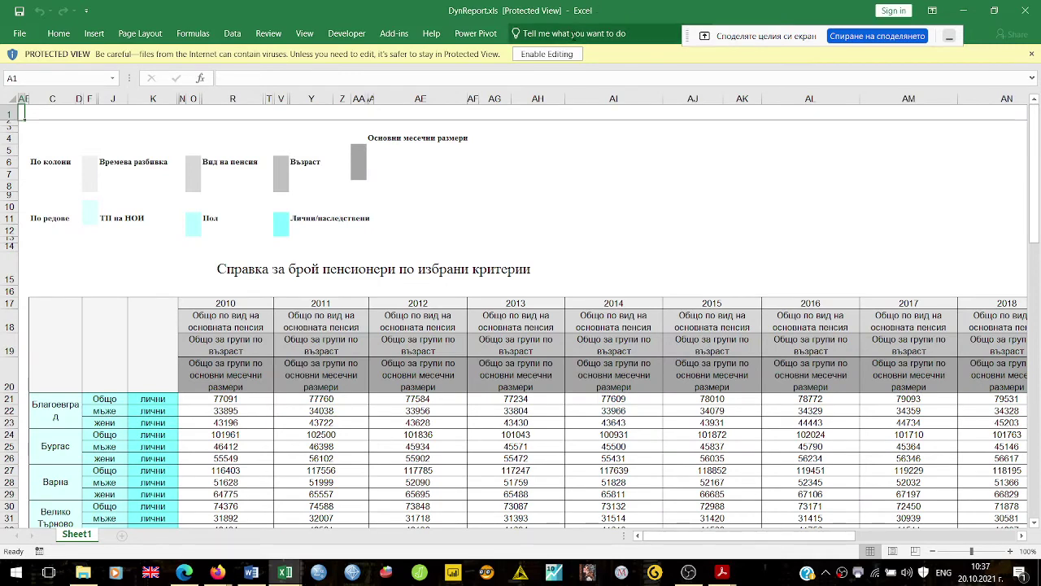
left_click(571, 54)
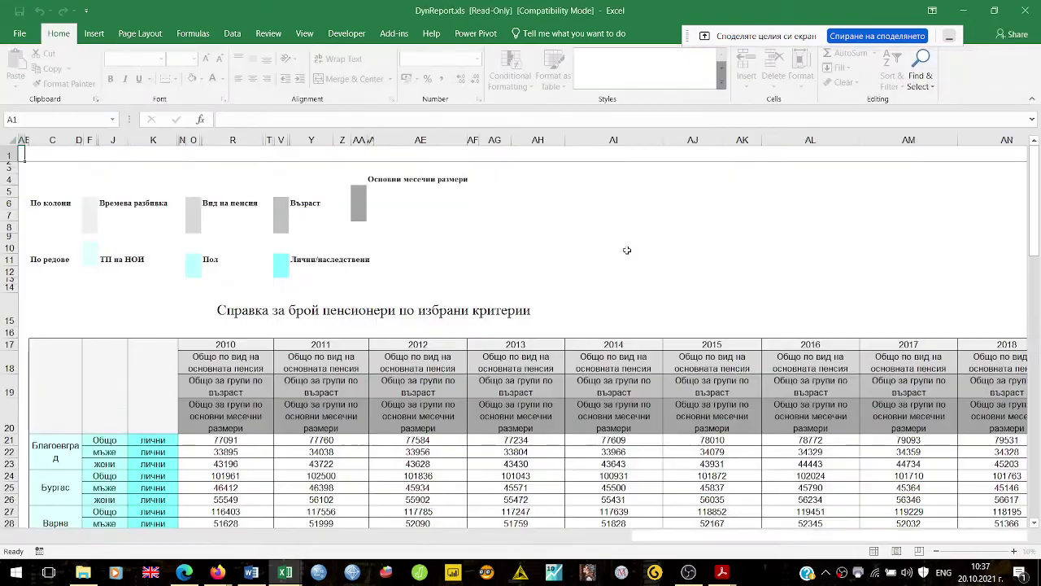
Examine the exported pensioner table through all districts down to its last row and back to the header
scroll(479, 437, "down", 2)
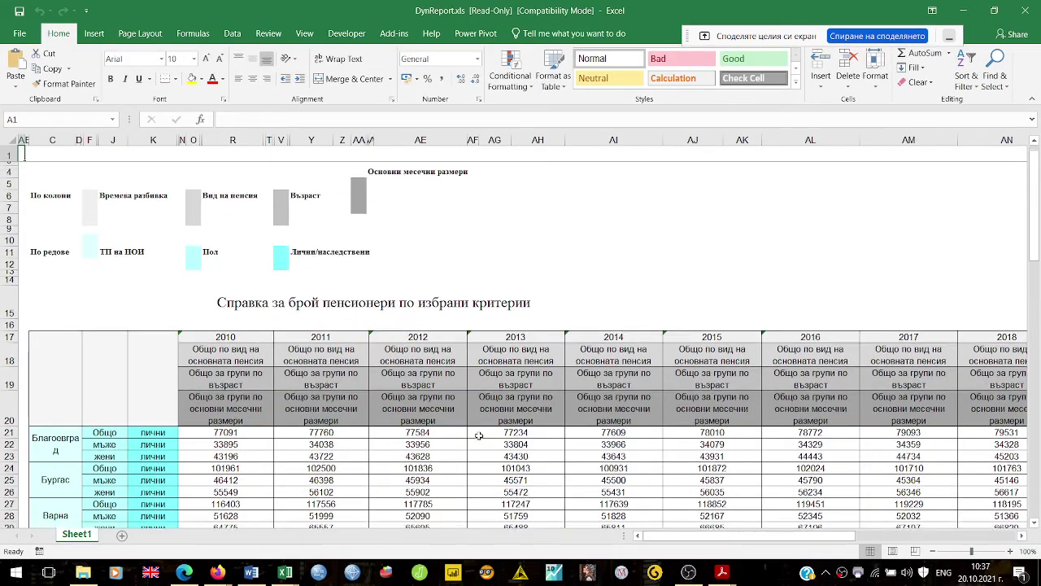
scroll(479, 436, "down", 7)
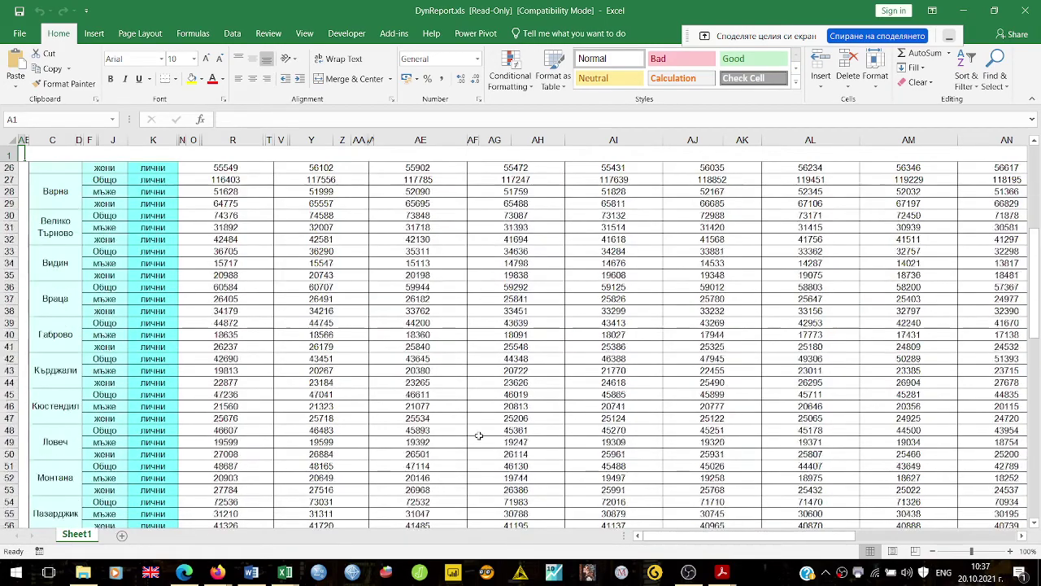
scroll(479, 436, "down", 6)
scroll(479, 436, "down", 2)
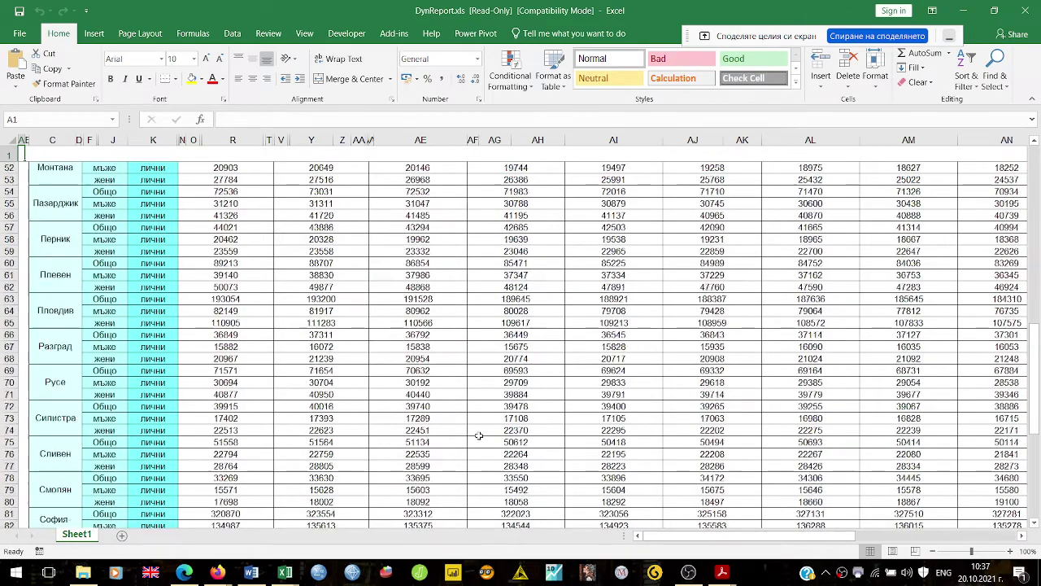
scroll(479, 436, "down", 1)
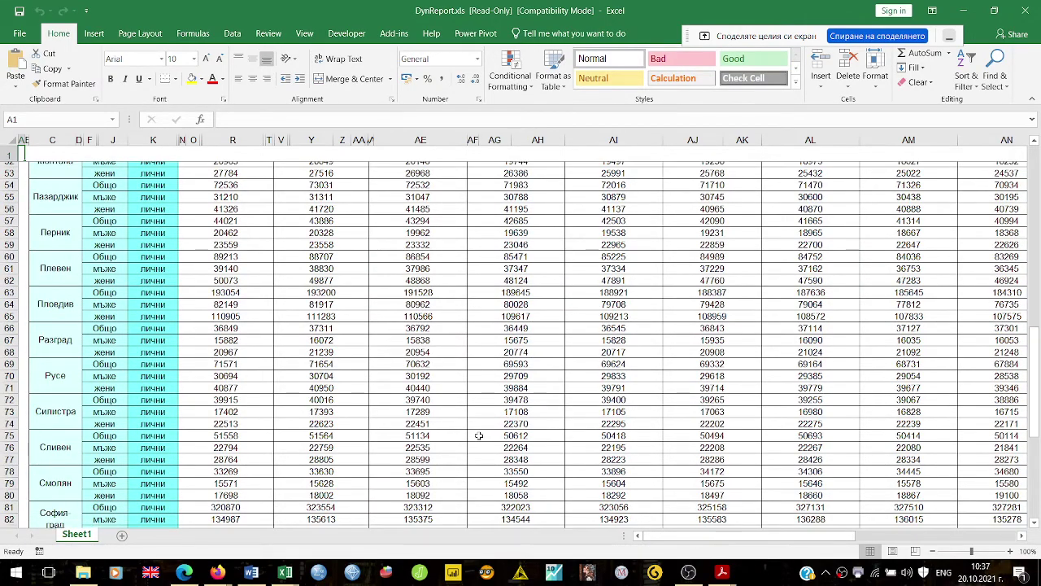
scroll(479, 436, "down", 13)
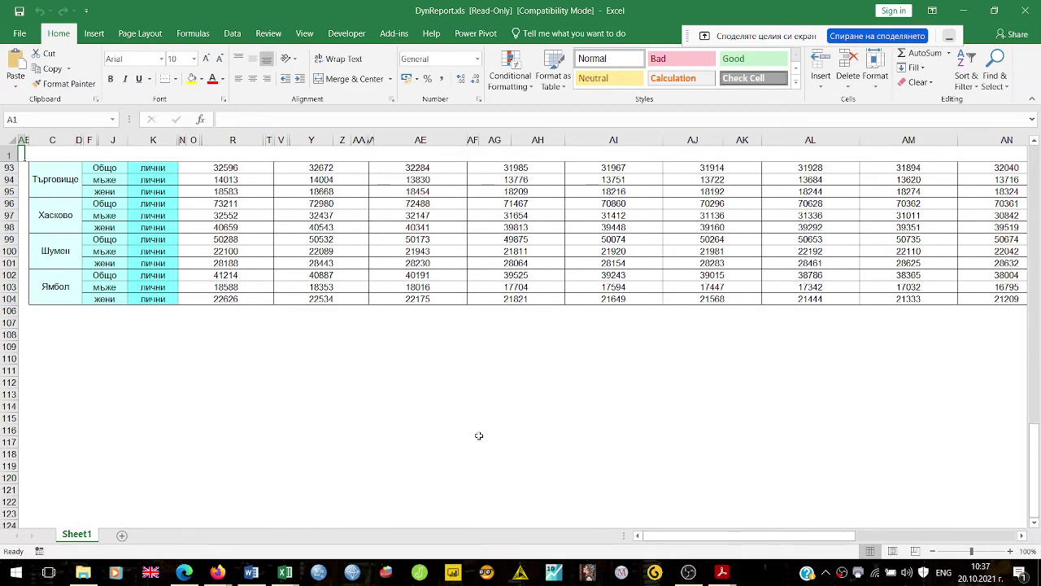
scroll(479, 436, "up", 8)
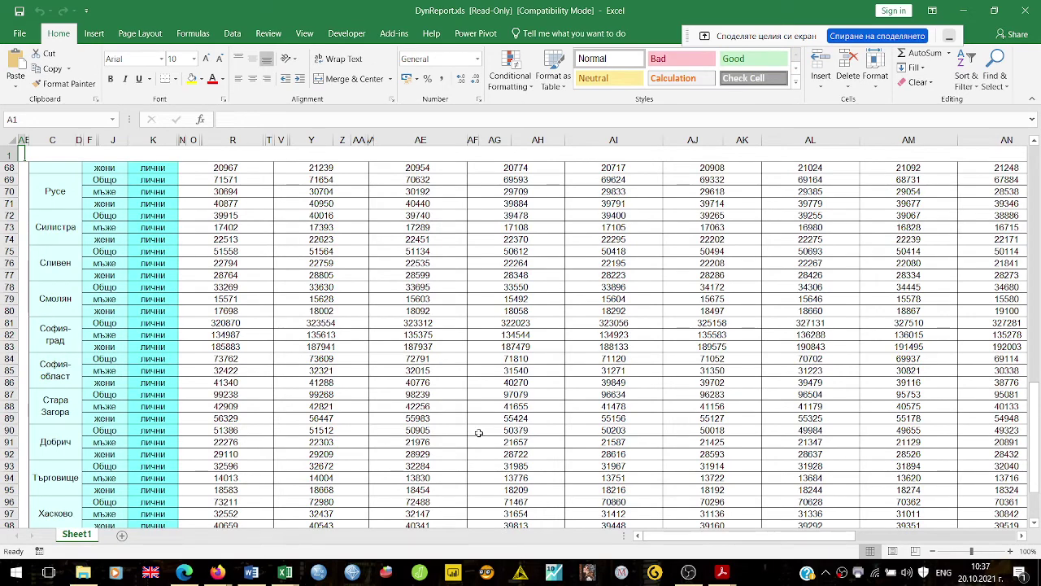
scroll(479, 436, "up", 15)
scroll(479, 433, "up", 7)
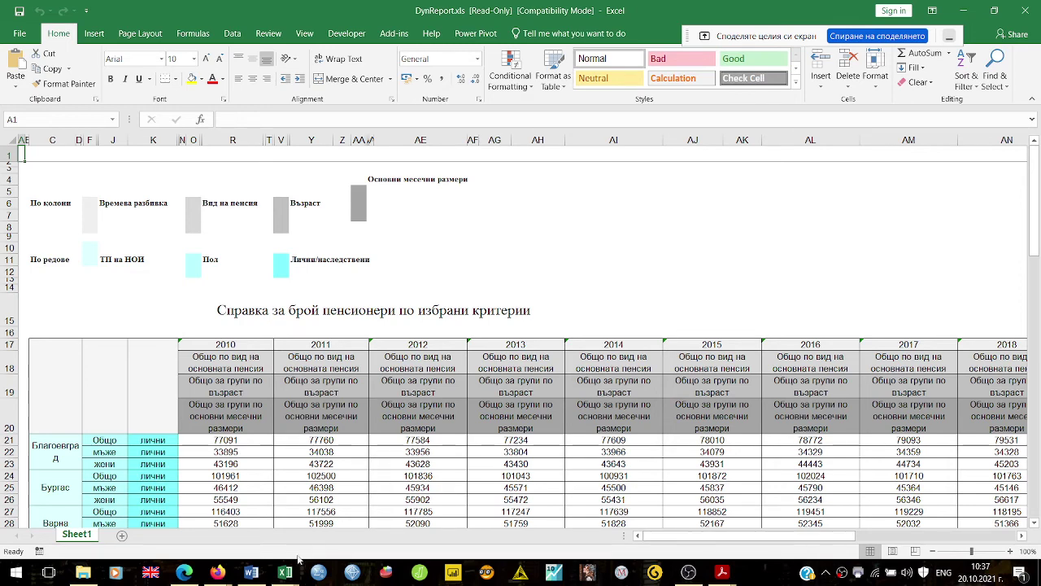
Switch to the course syllabus document in the browser and review the topics under "Учебно съдържание"
left_click(262, 572)
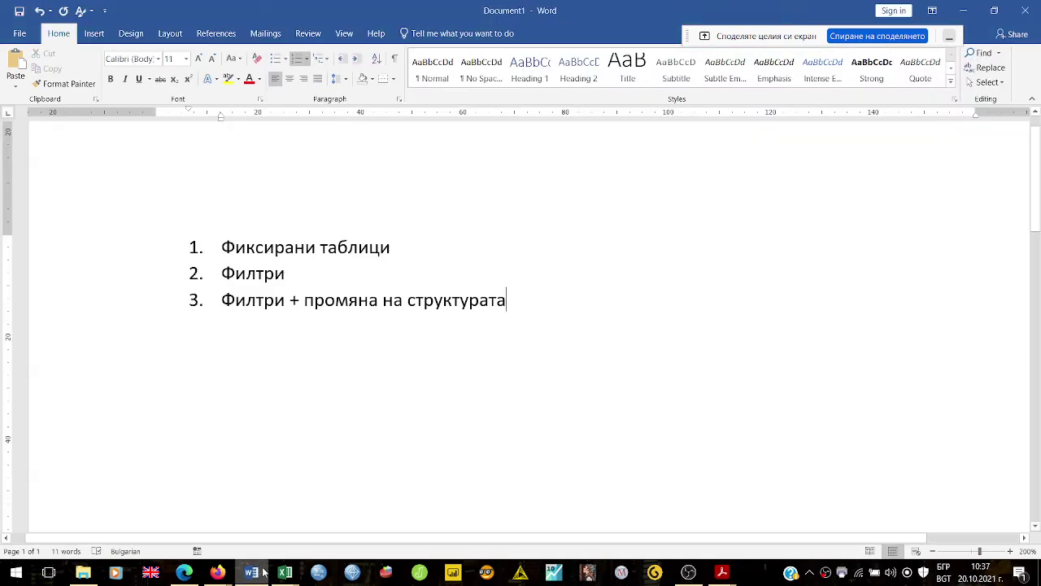
left_click(186, 573)
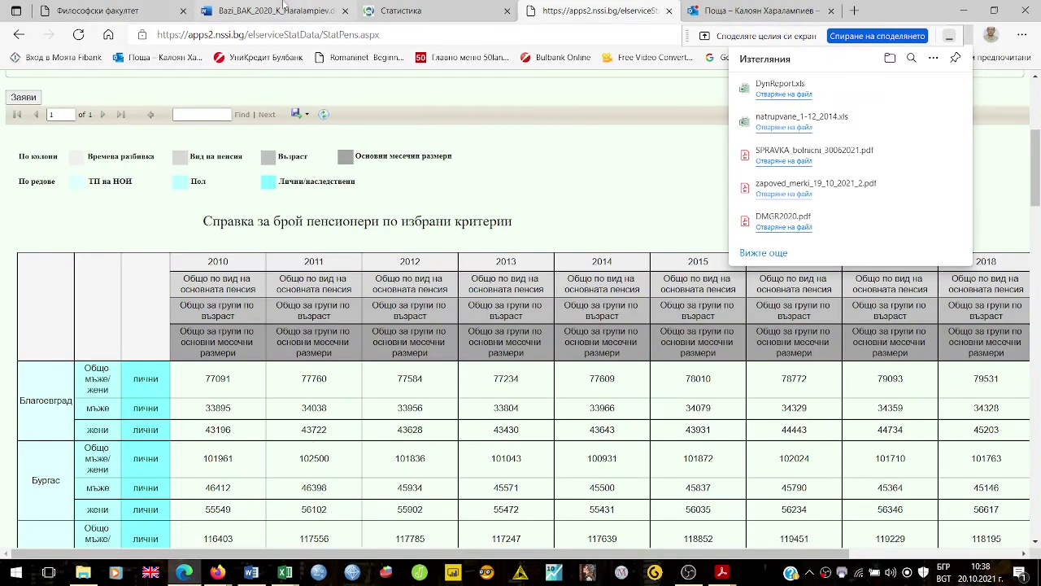
left_click(260, 13)
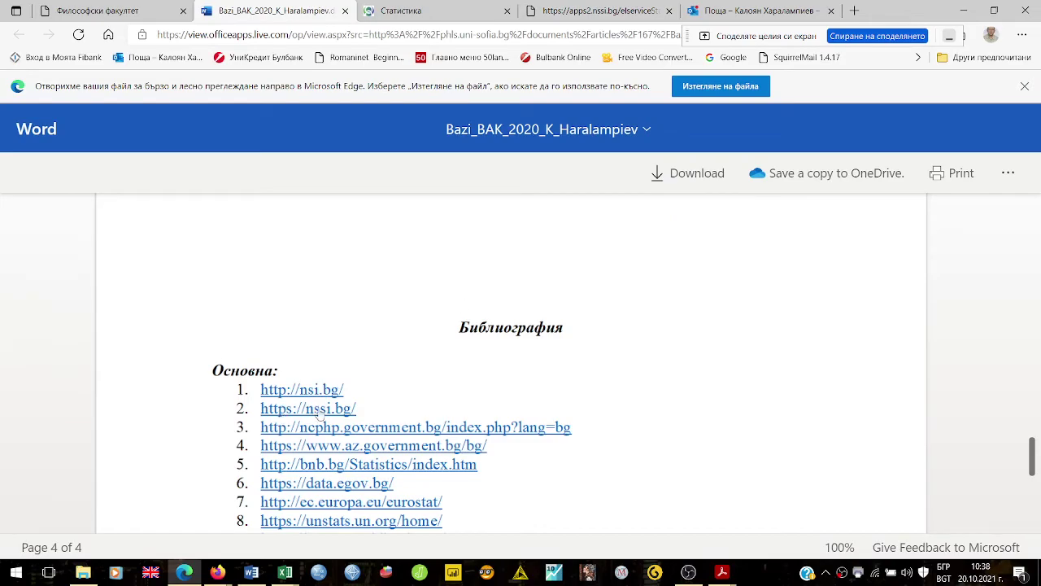
scroll(504, 359, "up", 15)
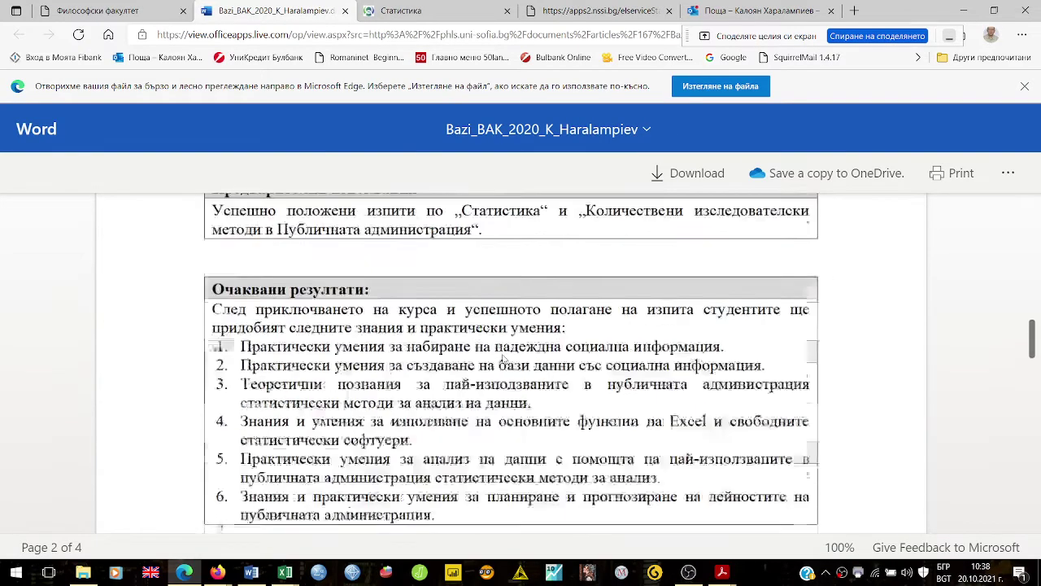
scroll(500, 359, "up", 8)
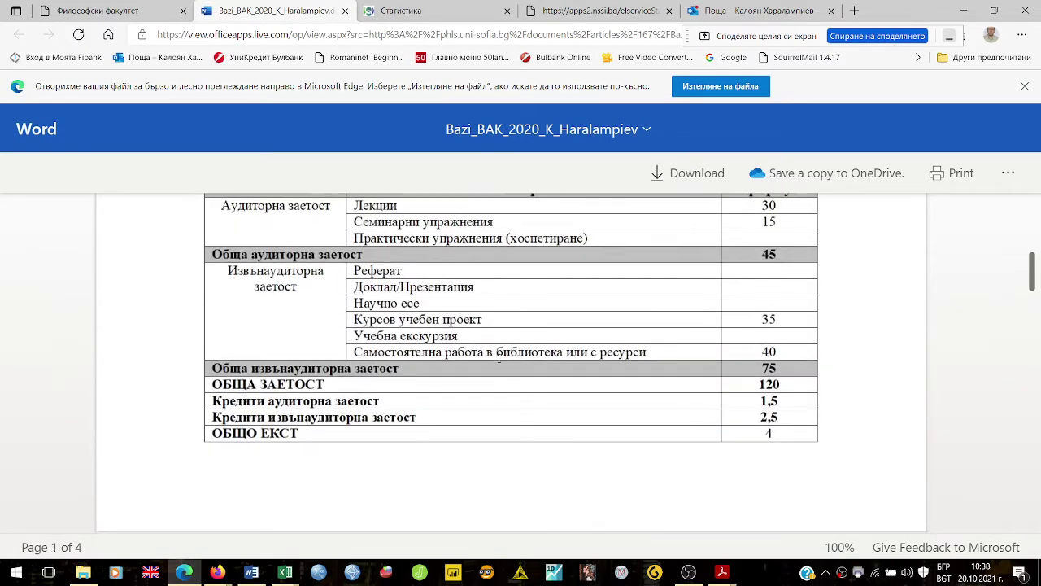
scroll(500, 359, "down", 6)
scroll(499, 359, "down", 12)
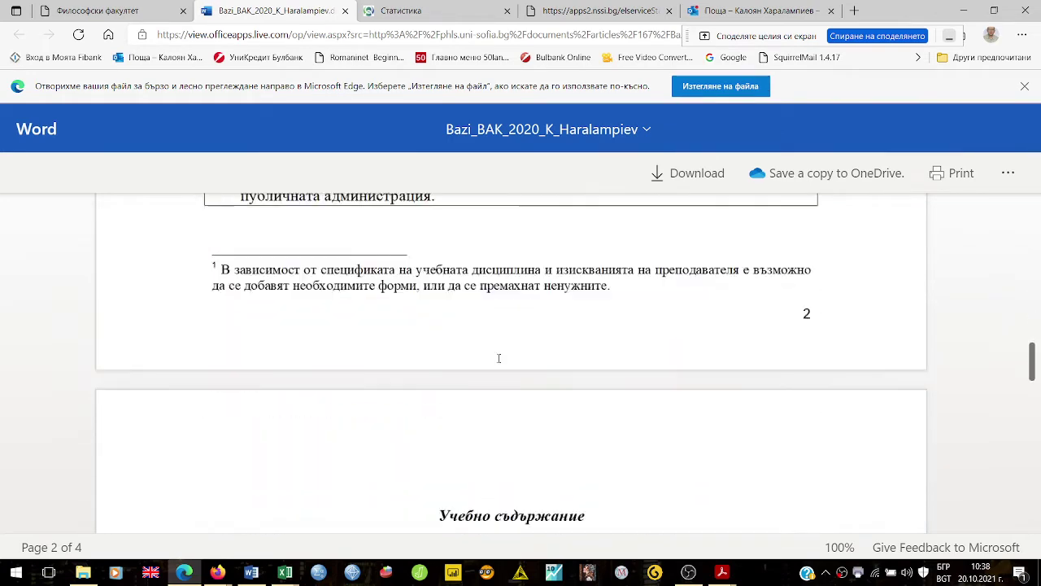
scroll(499, 359, "down", 1)
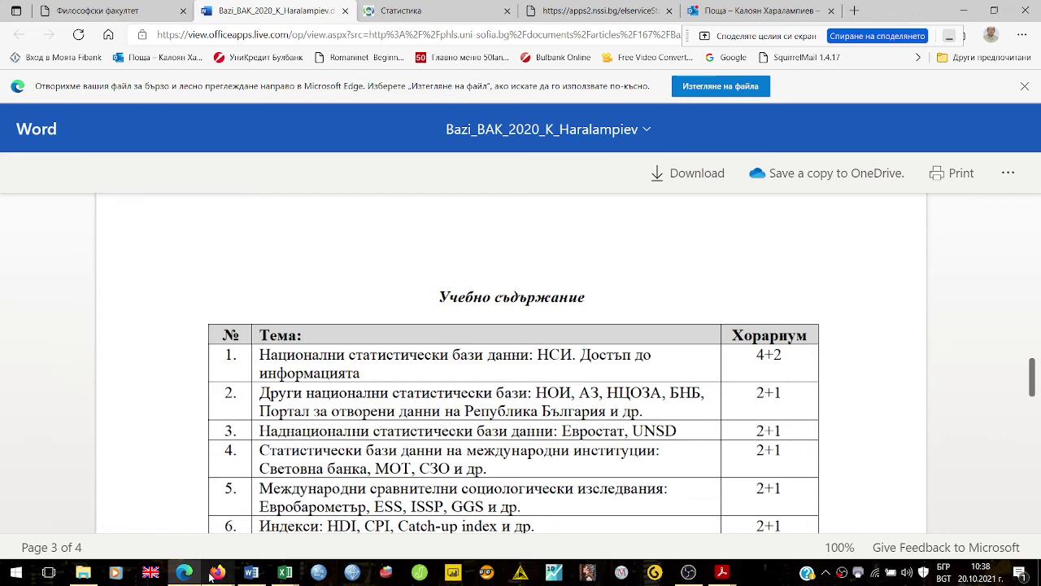
Check the BigBlueButton virtual classroom's public chat in Firefox and return to the syllabus in Edge
mouse_move(214, 573)
left_click(171, 517)
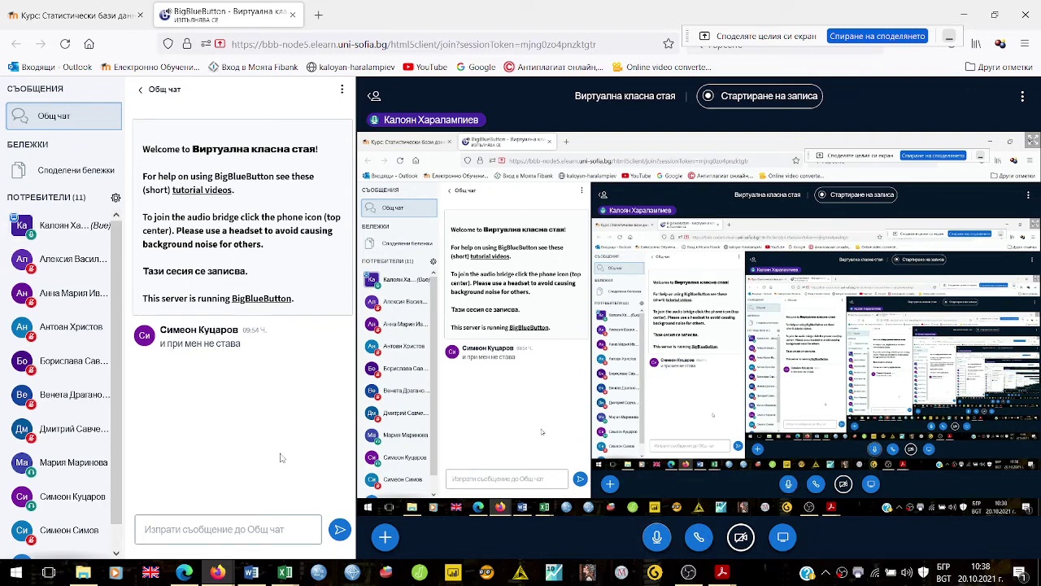
left_click(198, 573)
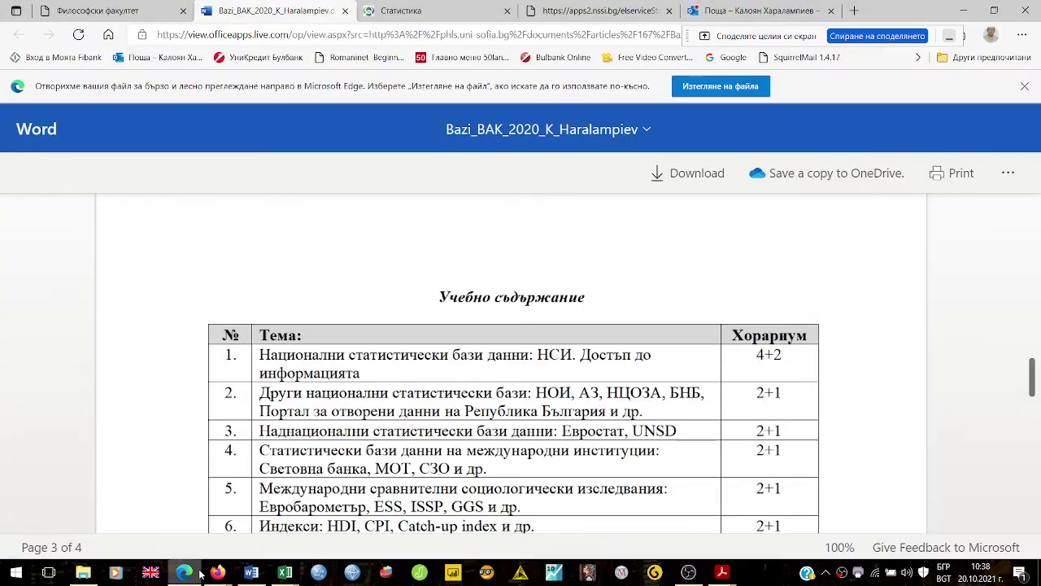
Switch to the National Social Security Institute site and open its "Статистика" section listing
left_click(418, 16)
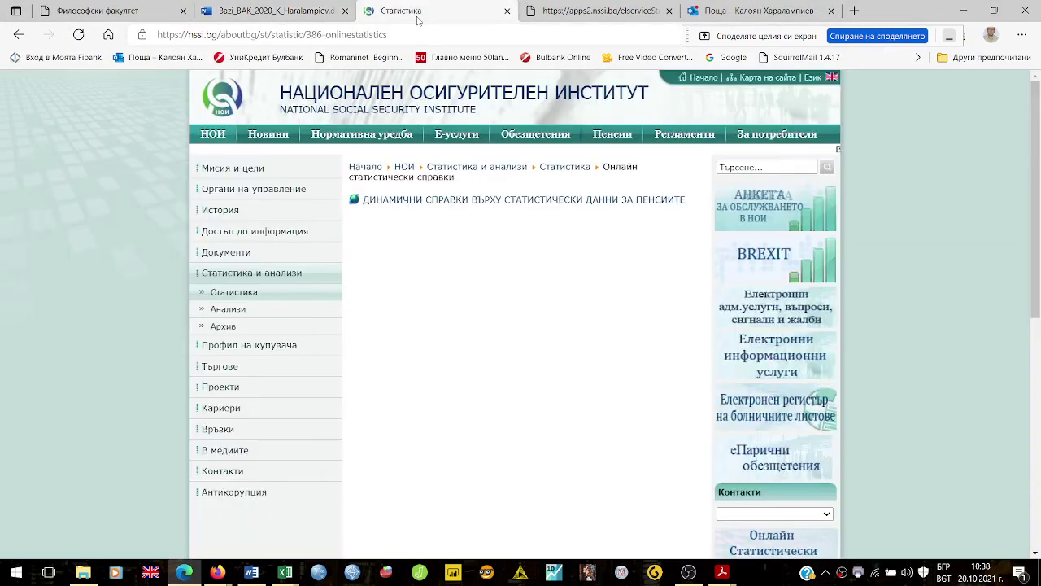
left_click(238, 297)
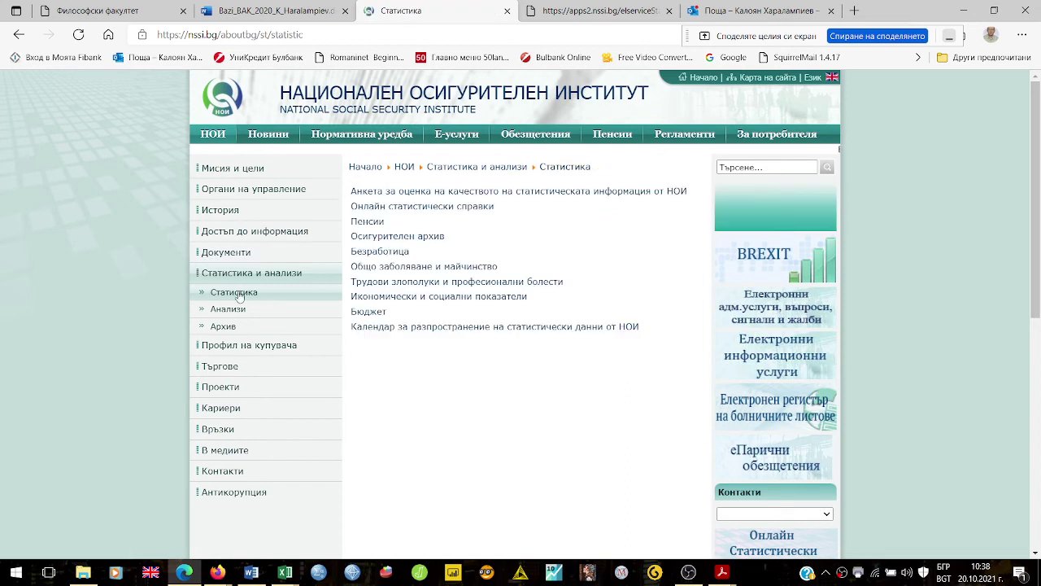